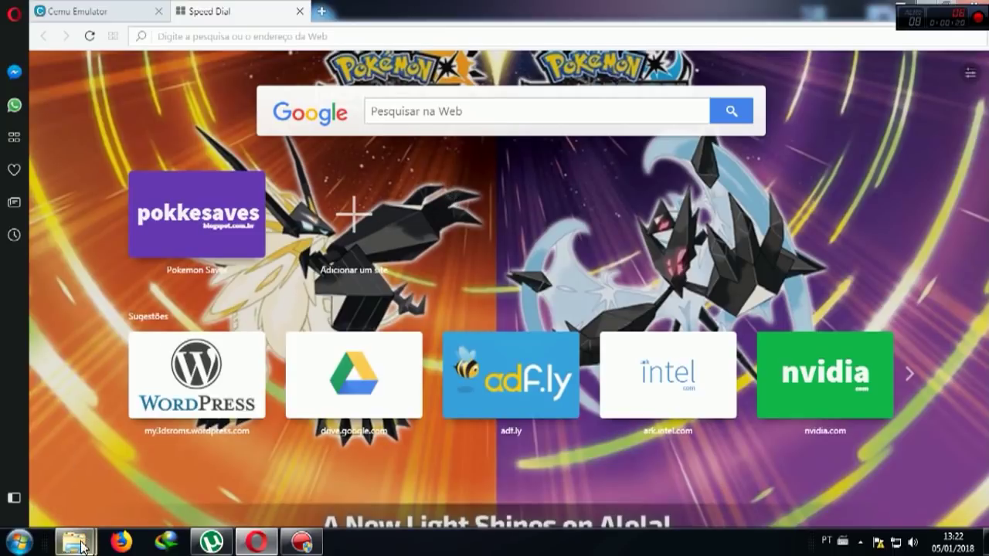
Open the youtube folder and review the Cemu, Pokken Tournament torrent, POKKEN and uTorrent files in it
mouse_move(83, 546)
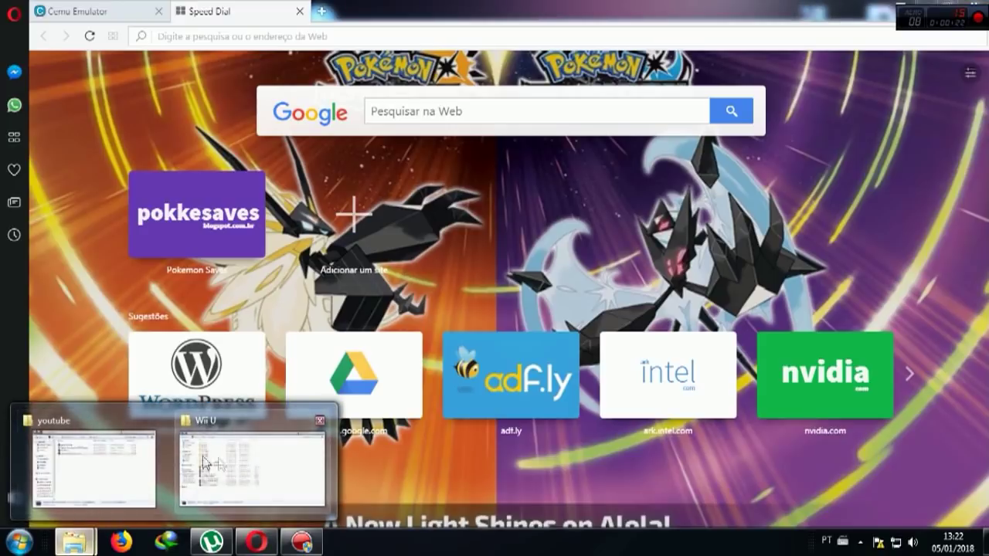
click(117, 468)
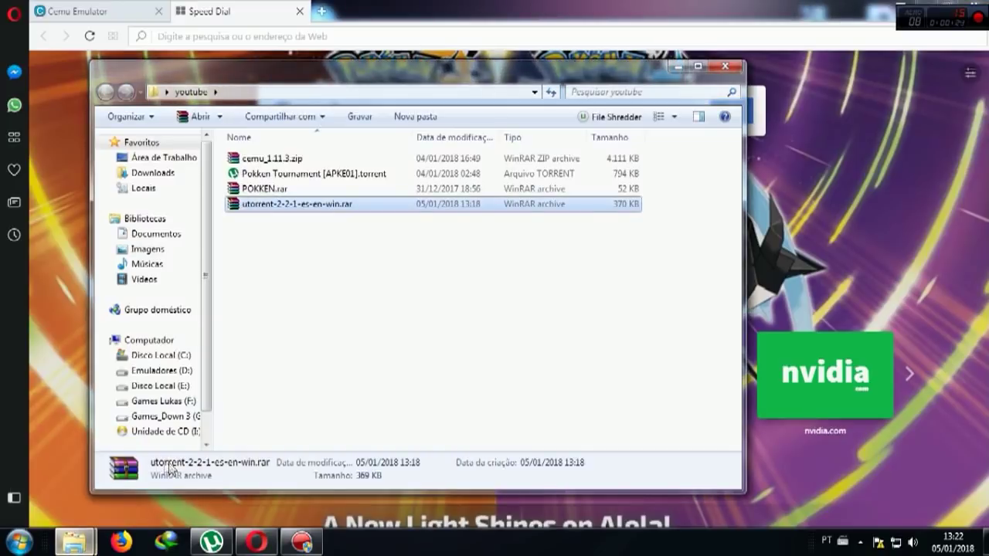
click(346, 263)
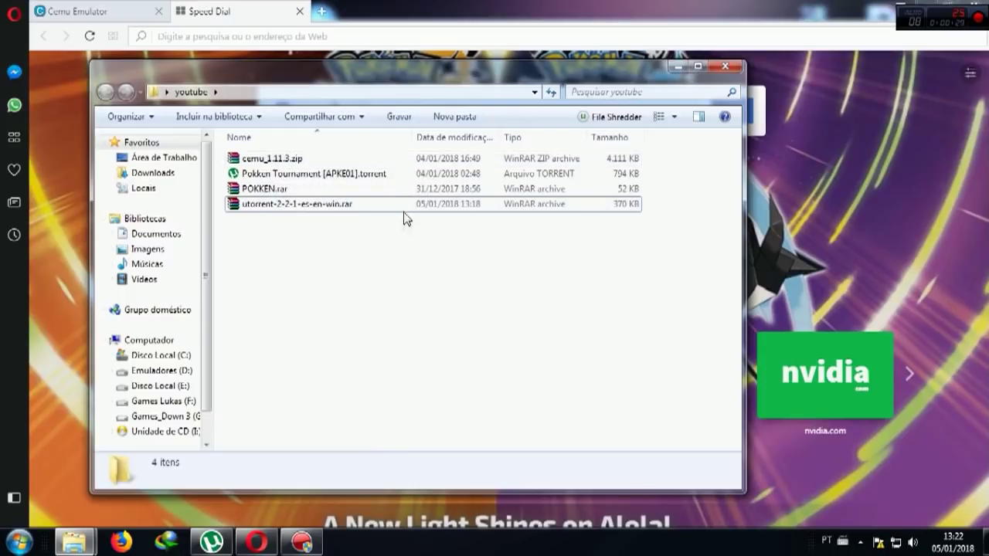
click(292, 176)
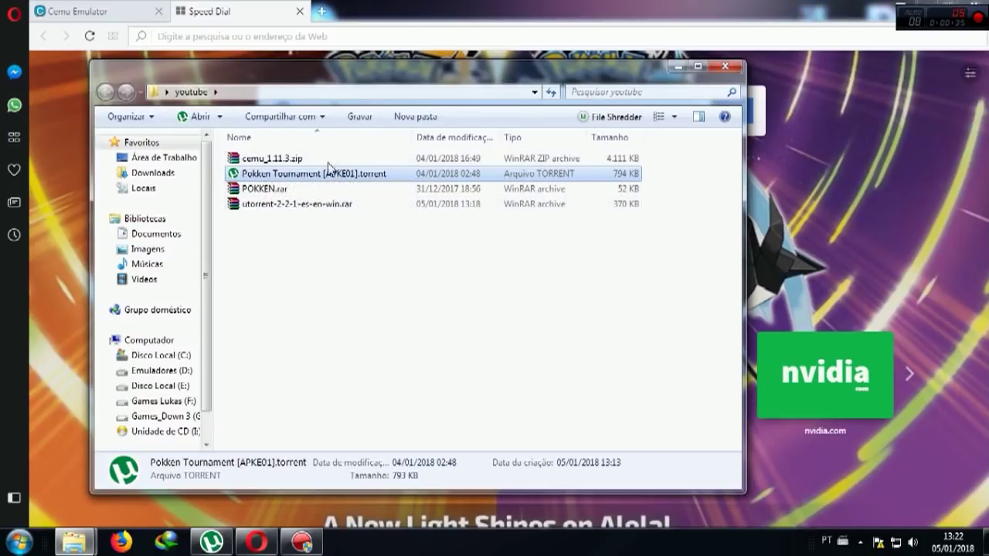
click(287, 205)
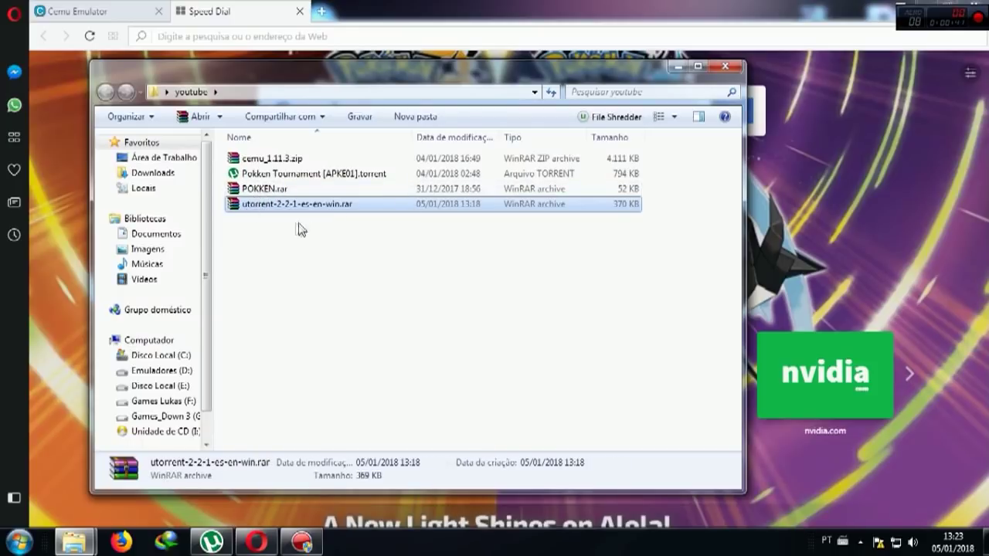
key(Up)
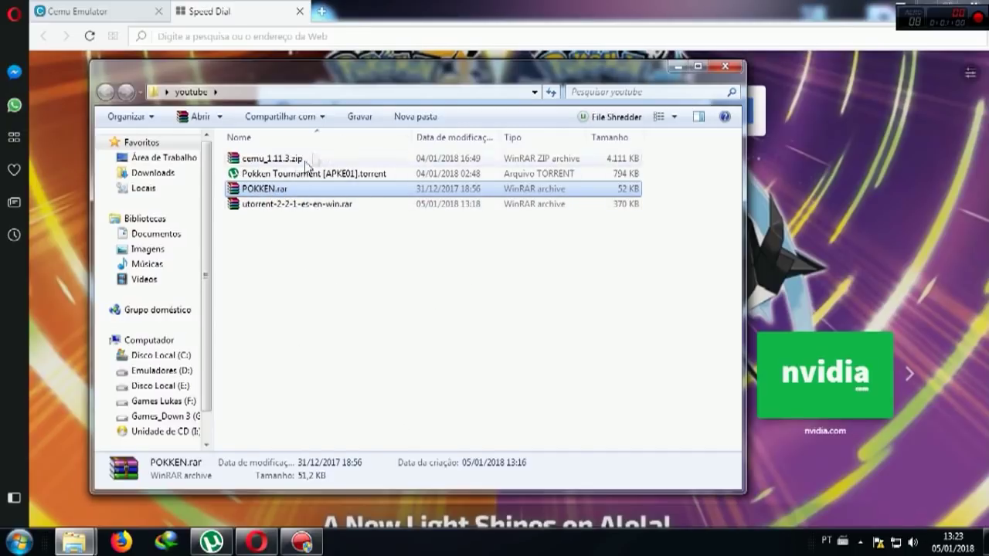
key(alt+F4)
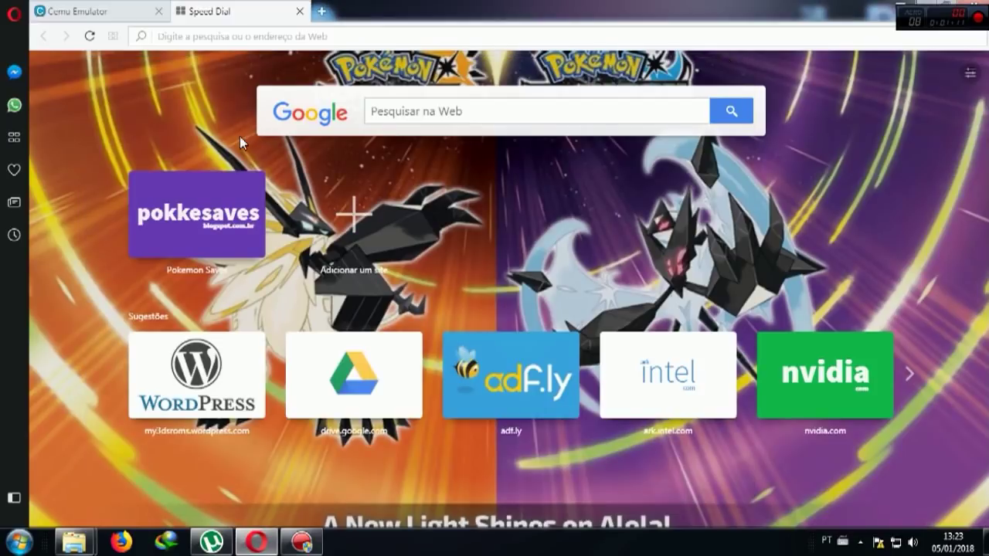
Check the system requirements on the Cemu site against the computer's own system properties
click(80, 11)
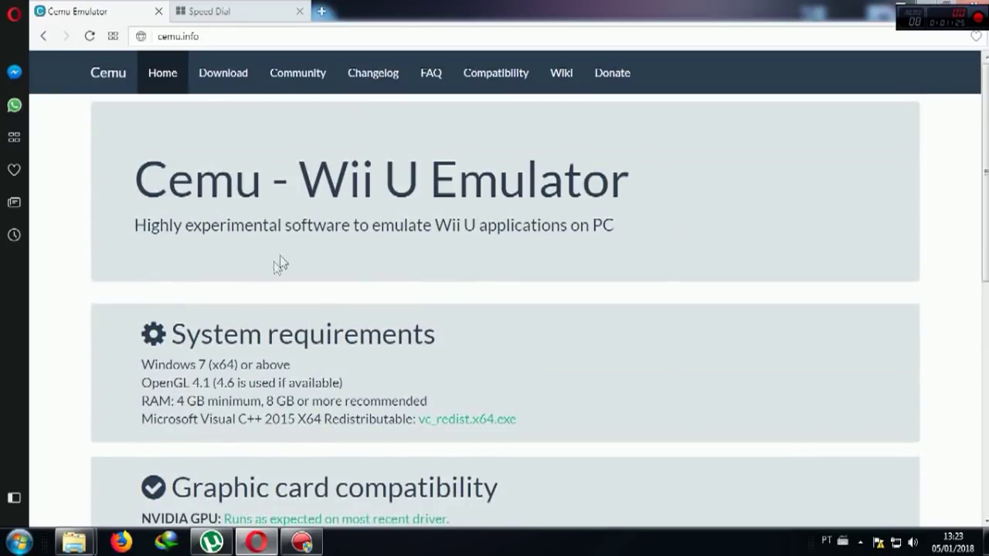
scroll(279, 261, down, 2)
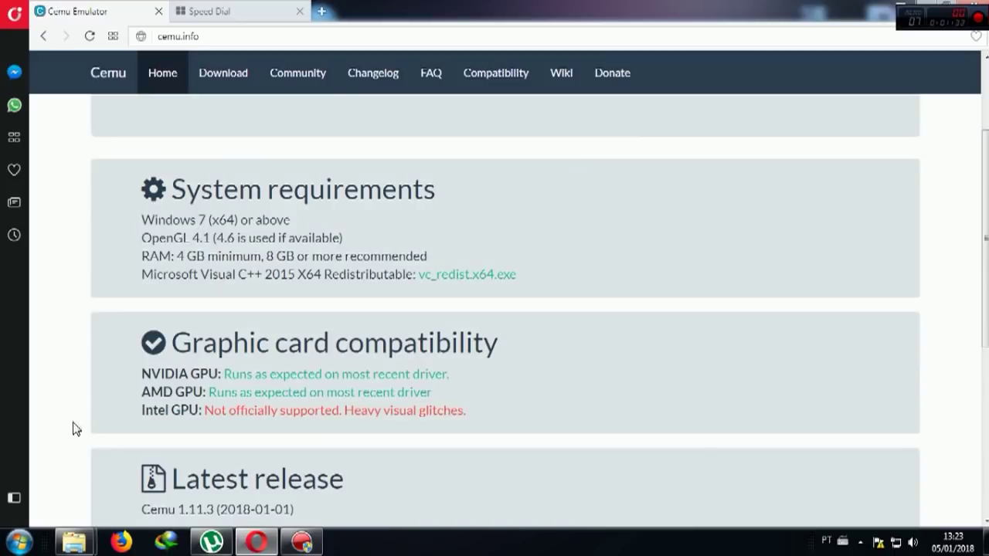
click(19, 542)
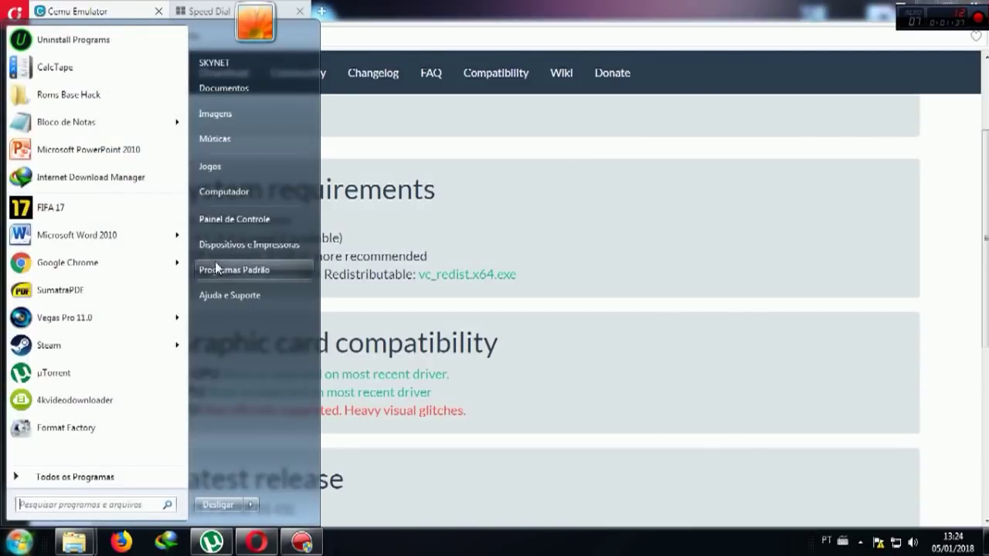
right_click(238, 191)
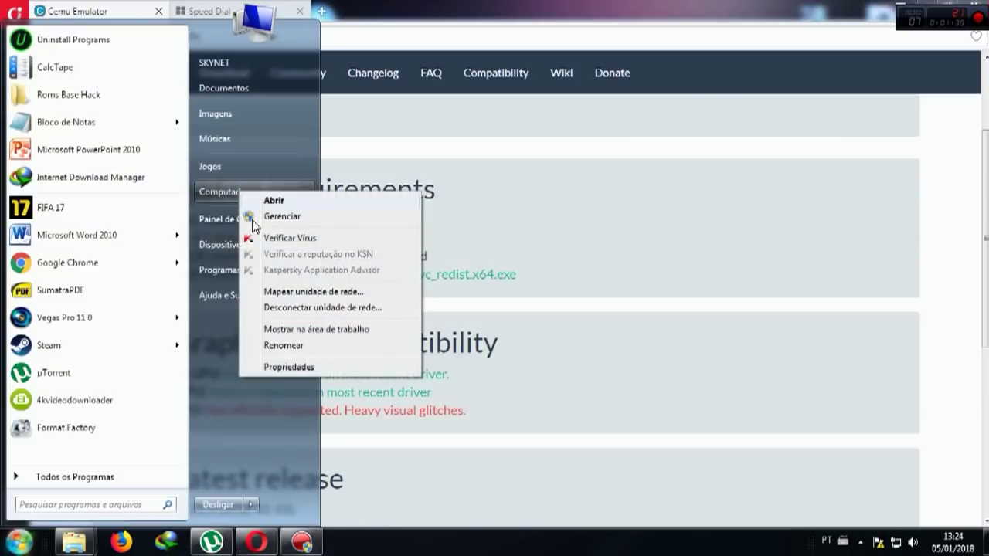
click(289, 365)
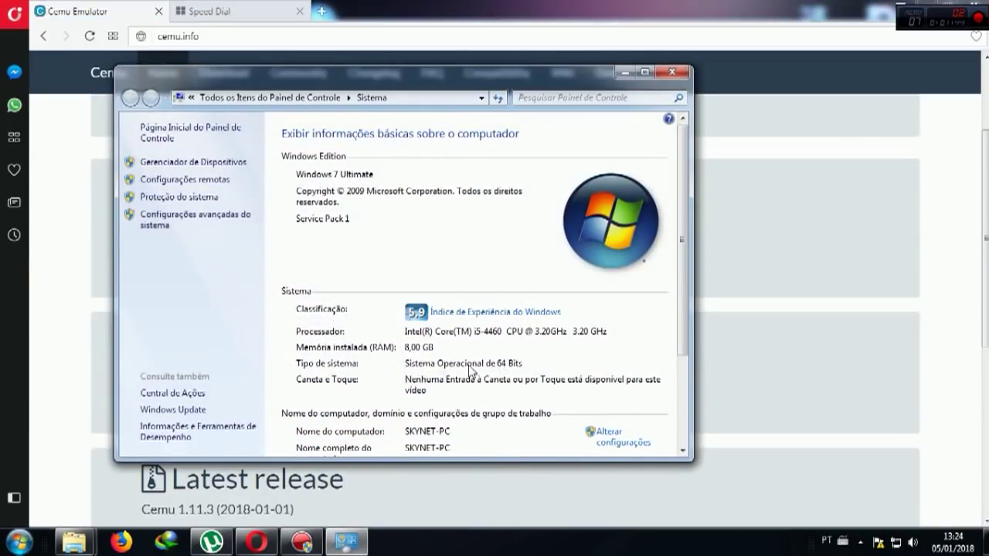
click(672, 72)
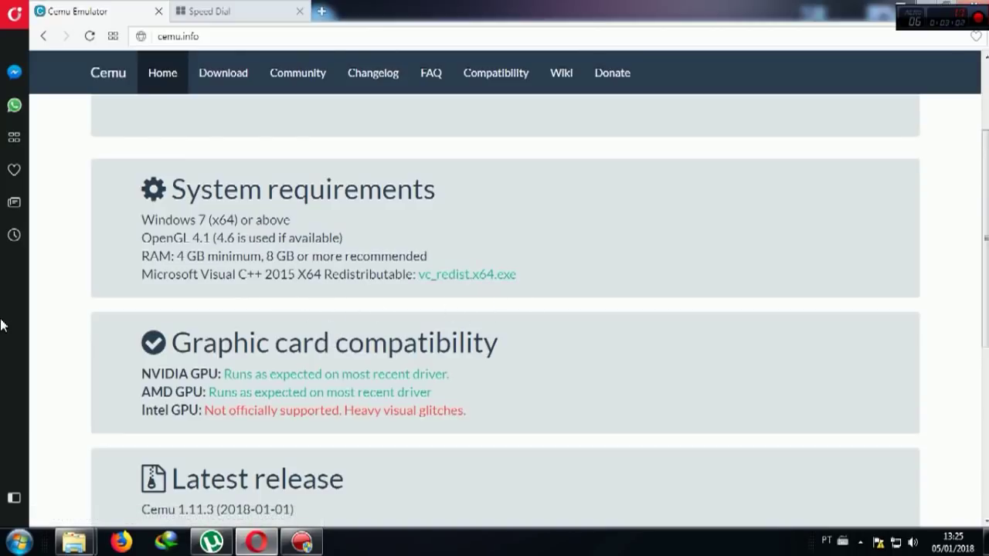
Read the Cemu site's sections on graphic card compatibility, latest release, controller input and performance
scroll(62, 346, down, 1)
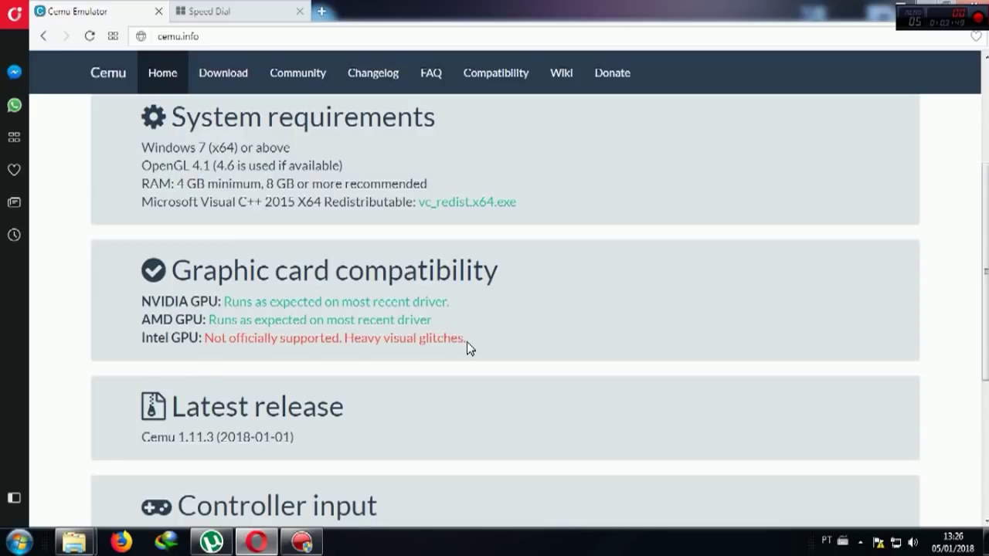
scroll(466, 341, down, 3)
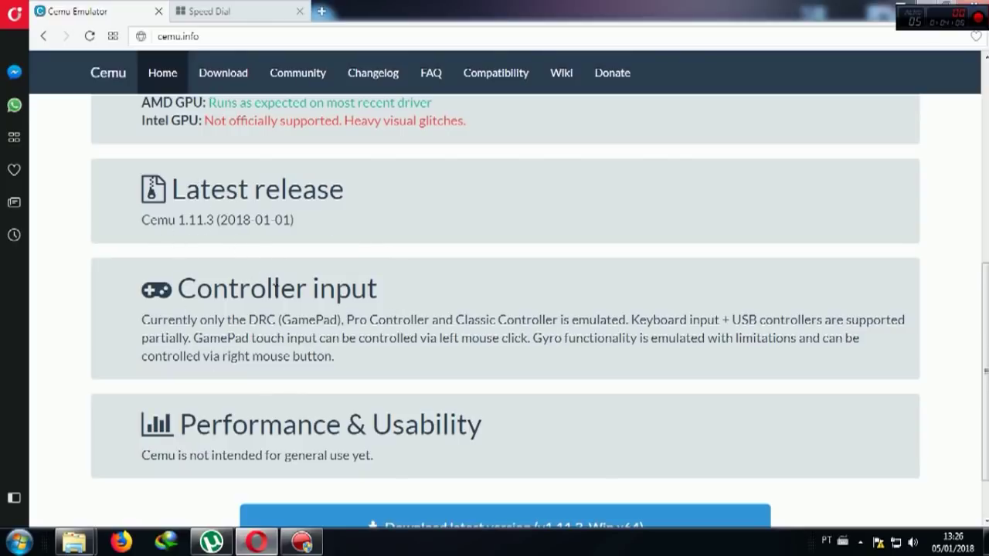
scroll(275, 292, down, 1)
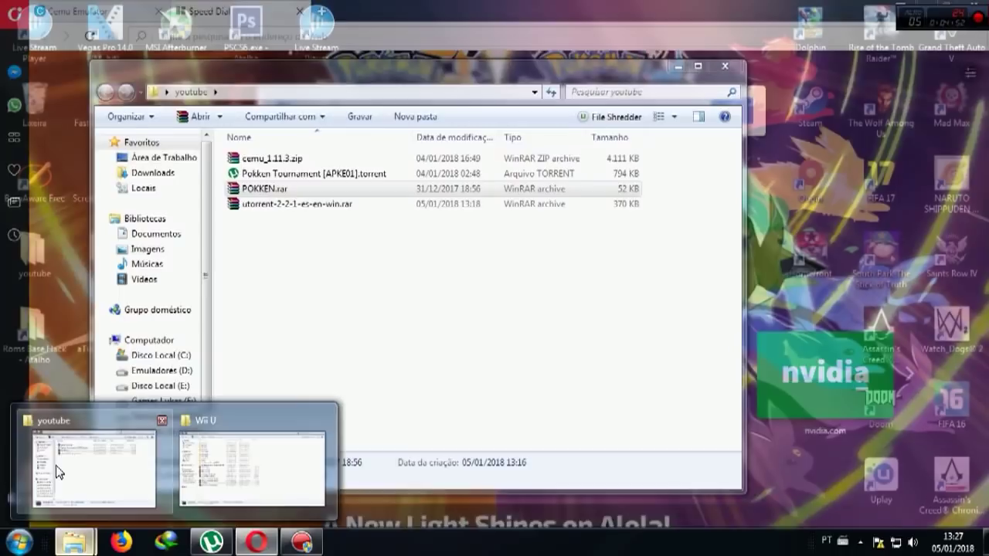
Inspect the contents of utorrent-2-2-1-es-en-win.rar in the youtube folder and close the archive
click(83, 459)
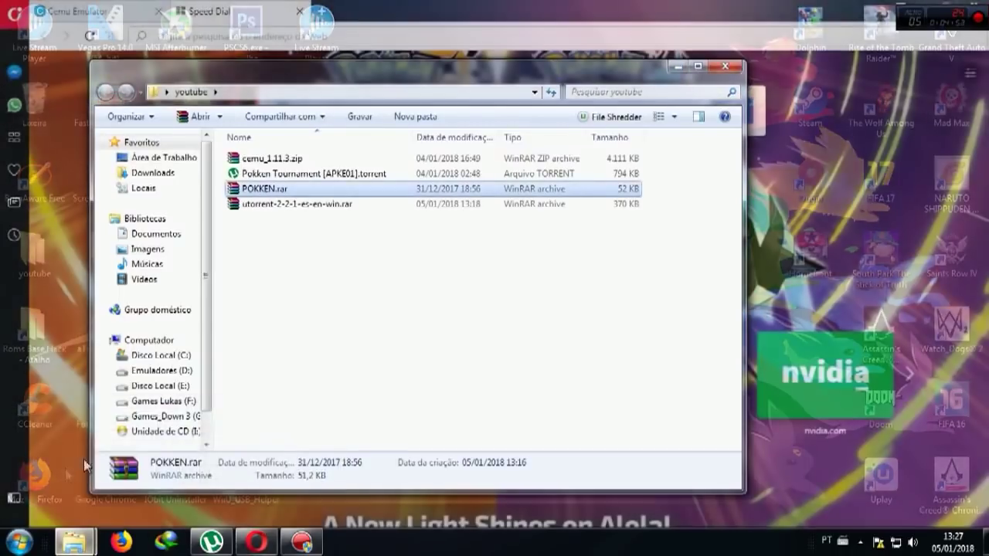
click(321, 232)
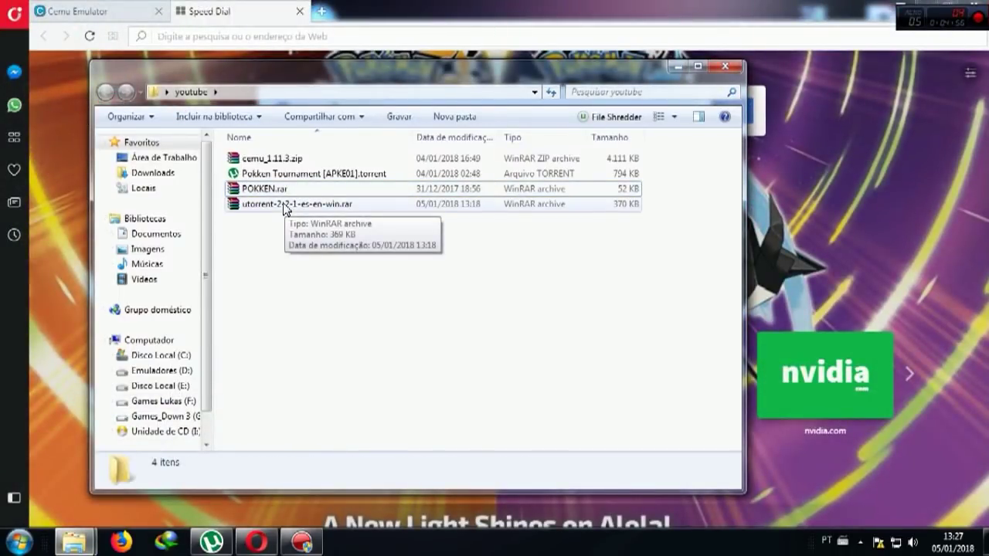
double_click(284, 205)
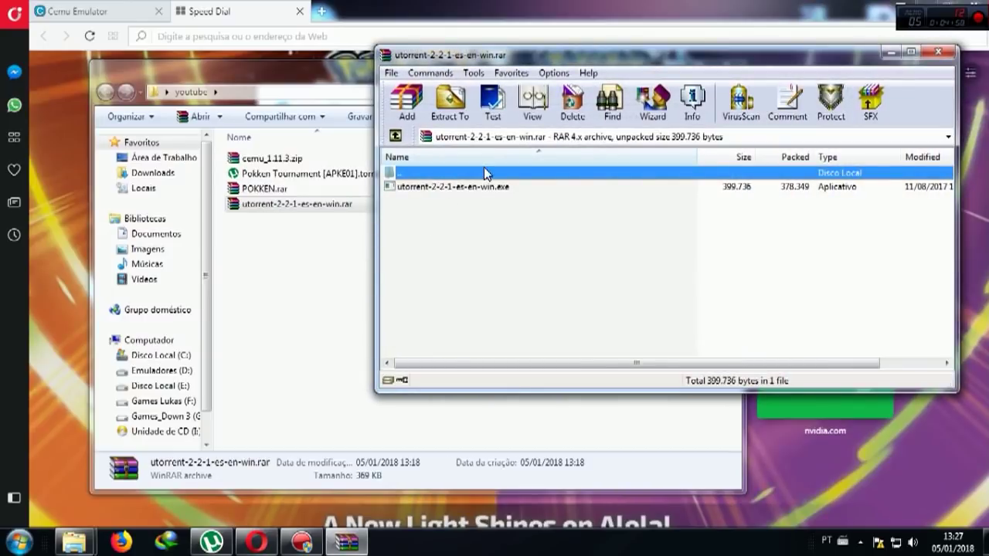
drag(648, 56, 350, 132)
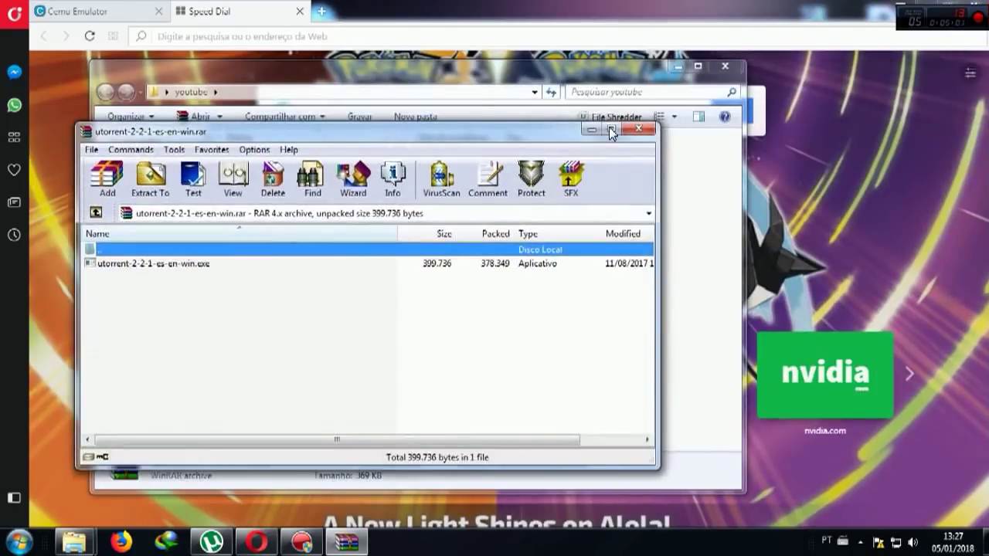
click(639, 131)
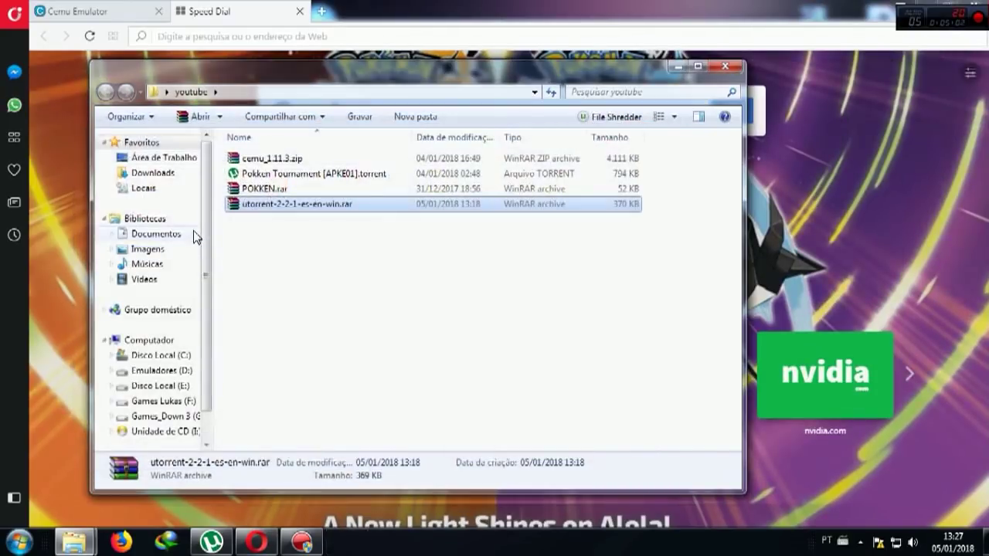
Open the Pokken Tournament [APKE01] torrent in µTorrent, decline loading its trackers, and view its download folder
double_click(263, 180)
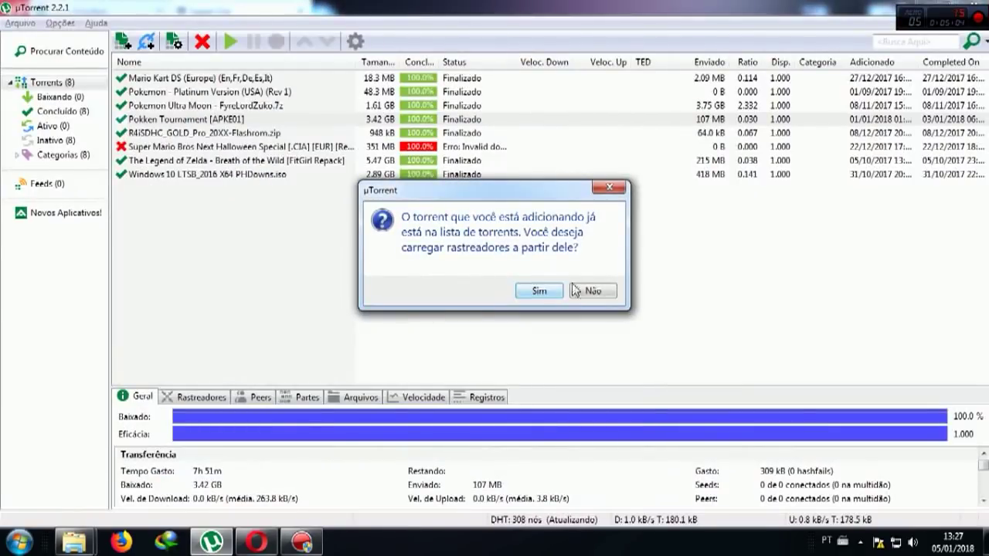
click(594, 291)
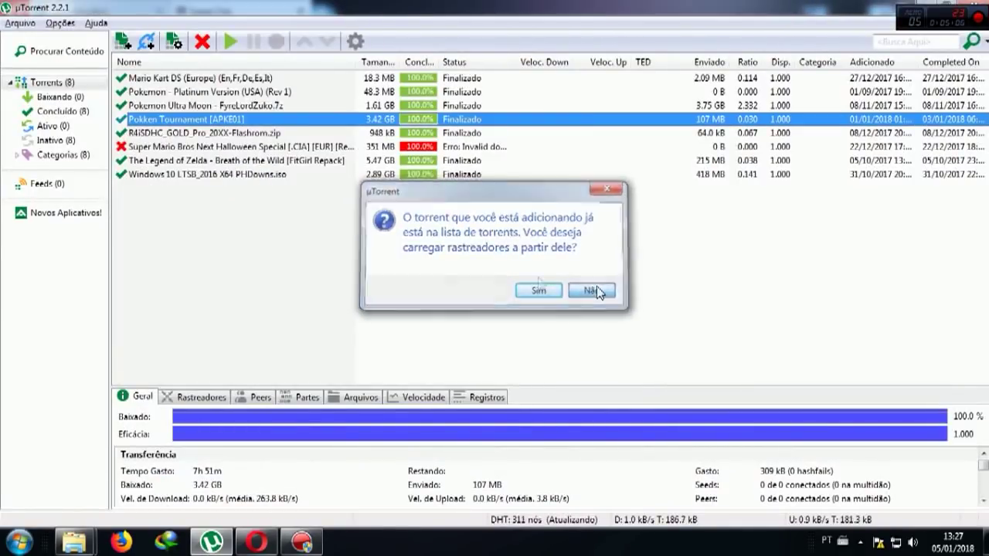
right_click(166, 125)
click(208, 145)
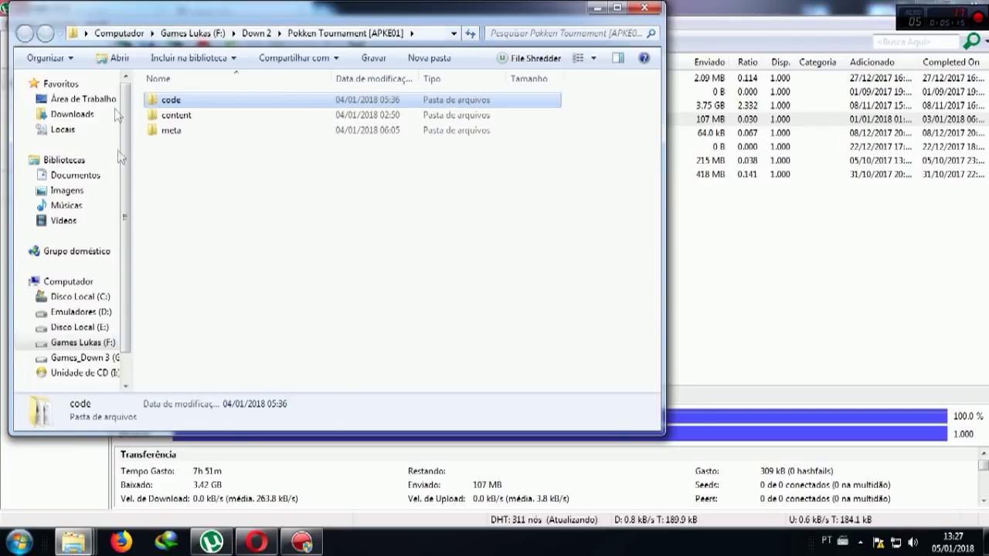
click(597, 9)
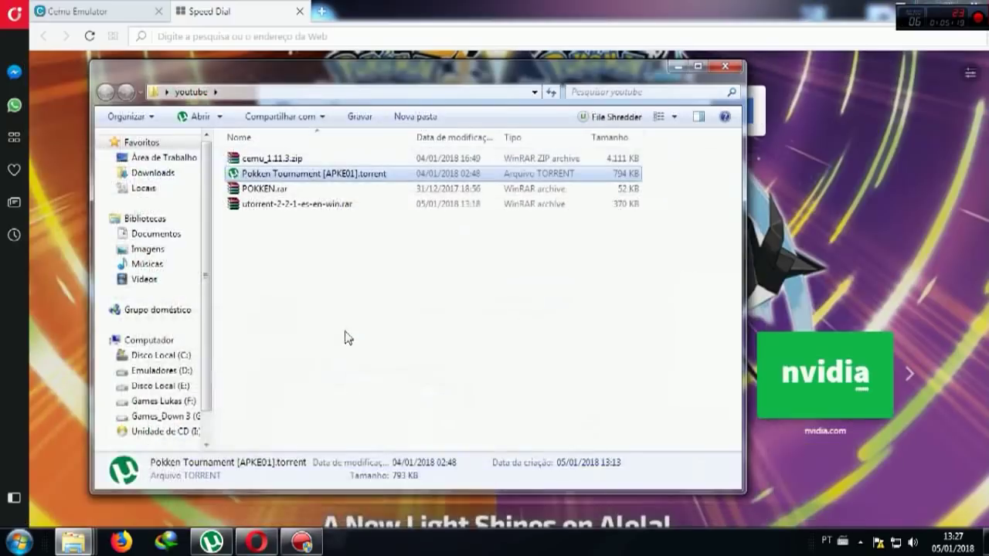
Extract cemu_1.11.3.zip into the youtube folder and open the extracted cemu_1.11.3 folder
click(282, 157)
right_click(285, 158)
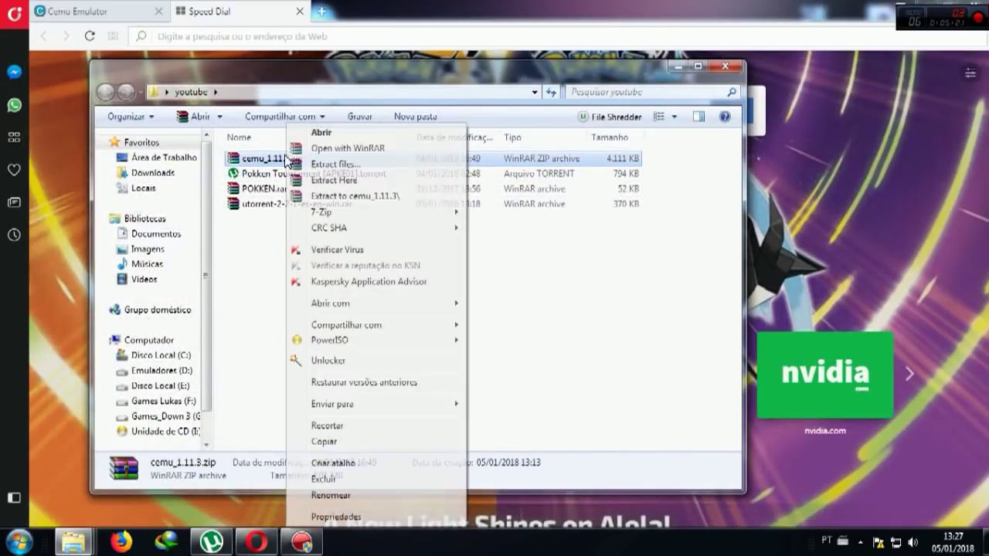
click(360, 184)
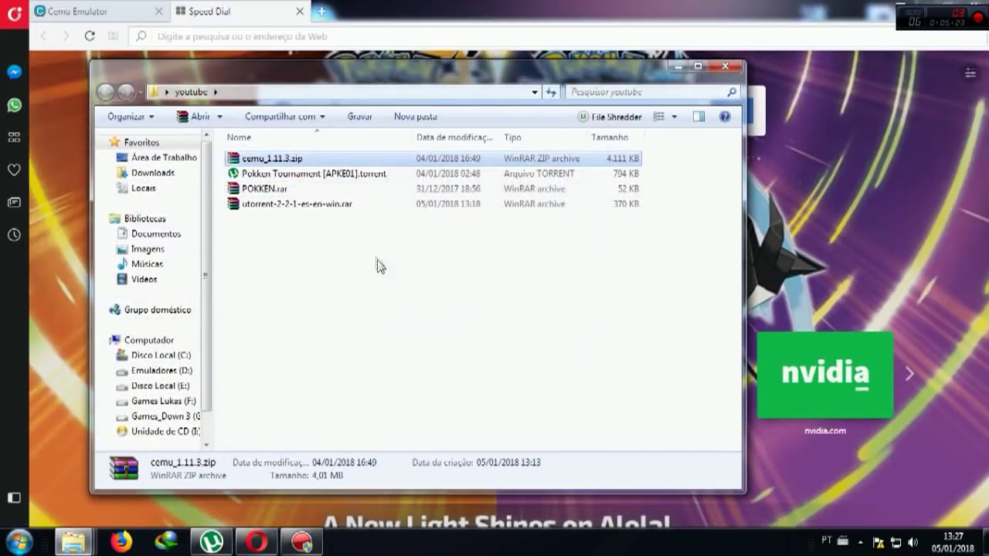
double_click(278, 157)
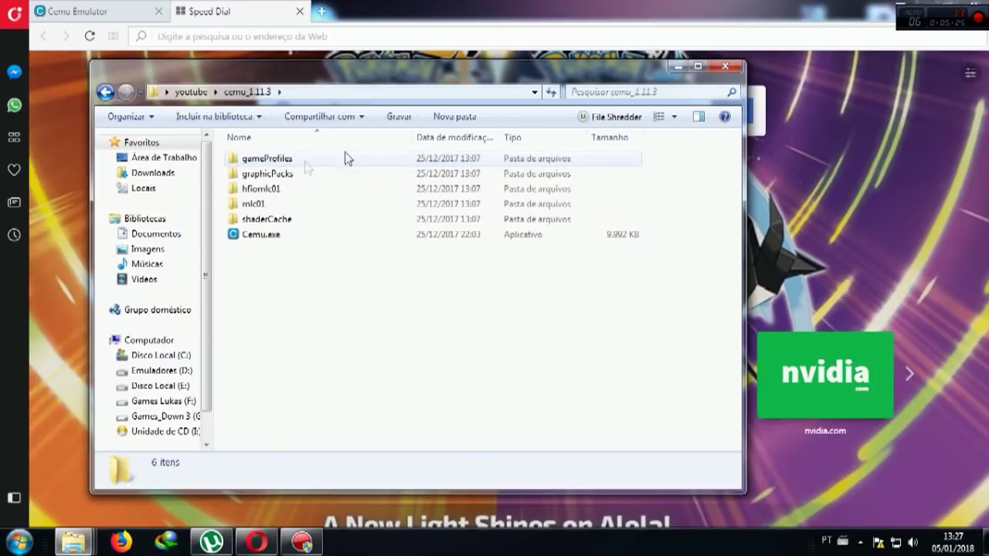
Open POKKEN.rar and extract a1fbfb65.bin from it into the shaderCache\transferable folder of cemu_1.11.3
click(193, 93)
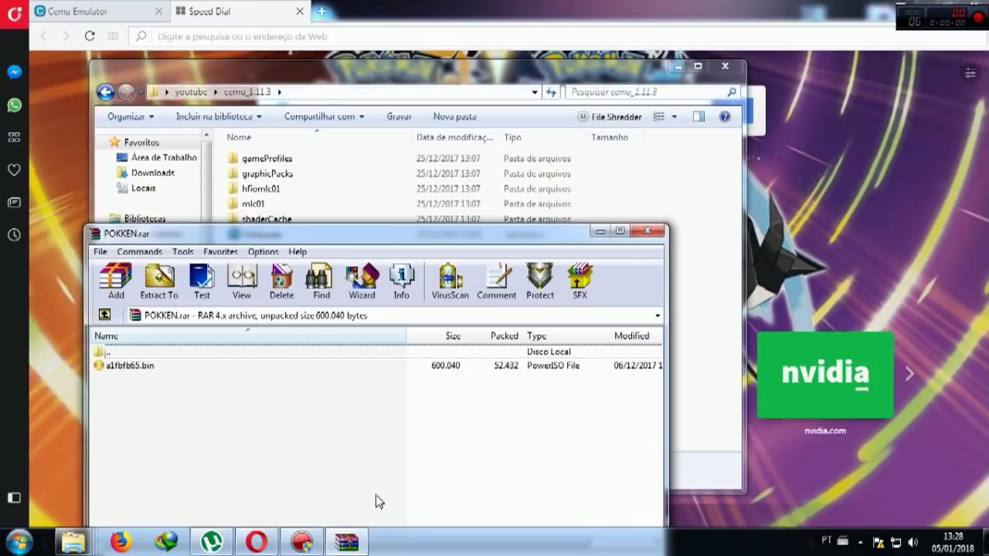
drag(154, 235, 303, 156)
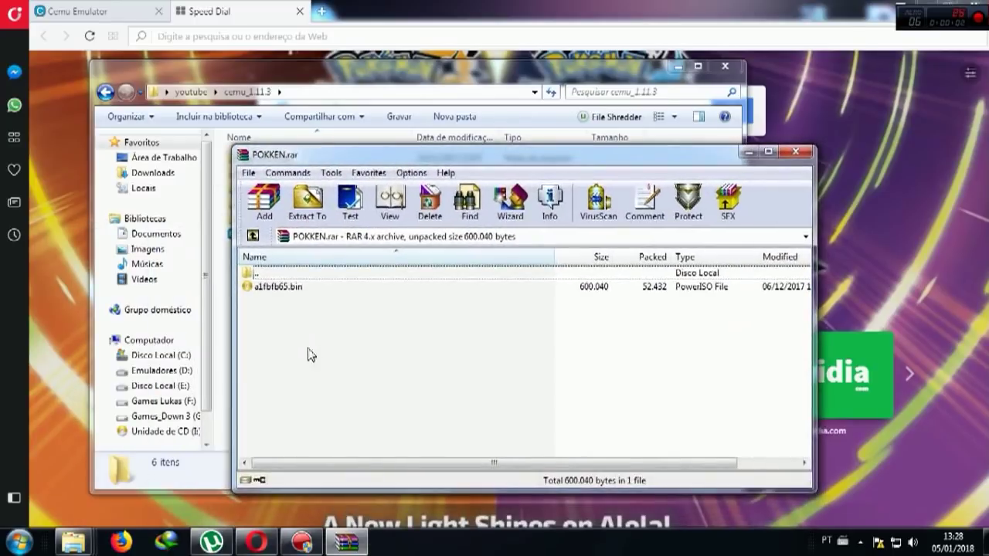
click(293, 289)
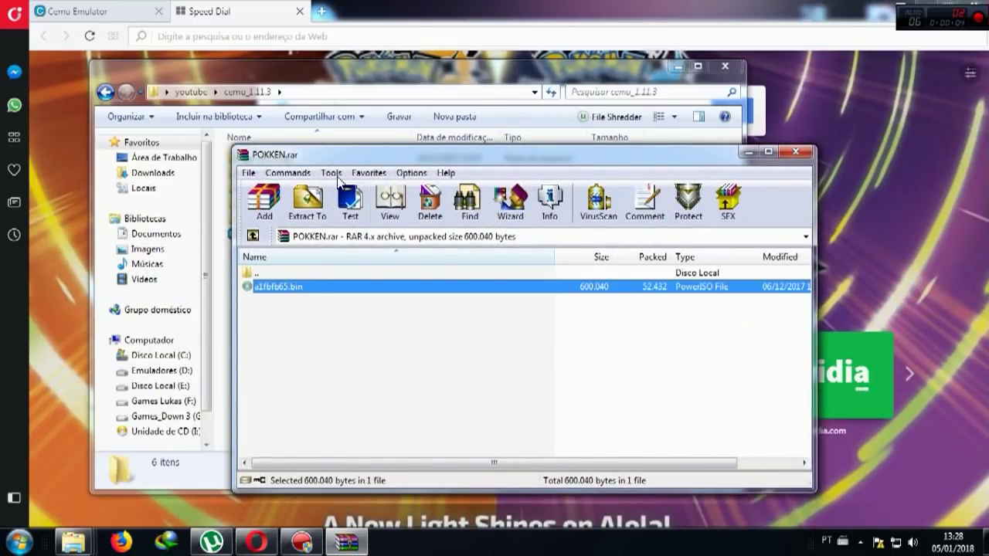
drag(322, 159, 227, 328)
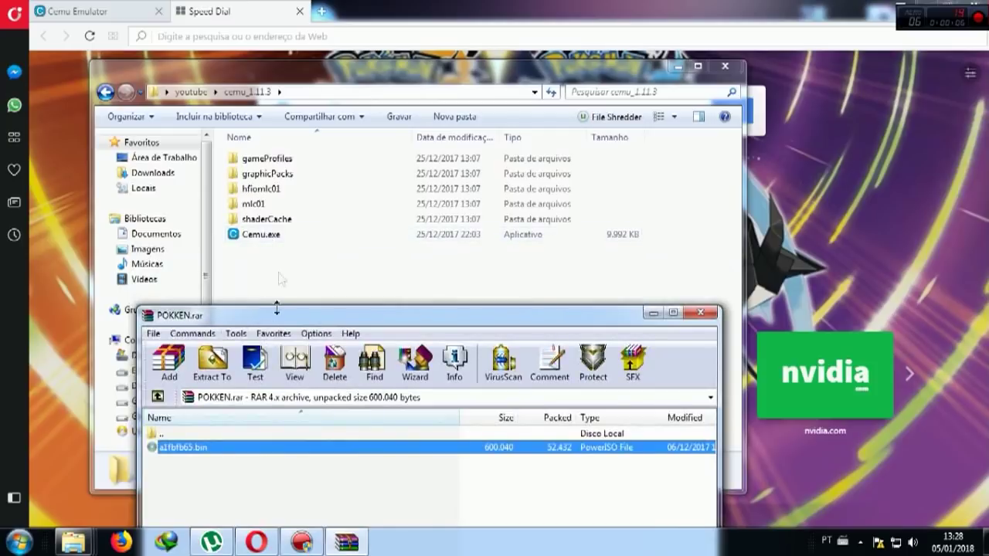
double_click(268, 220)
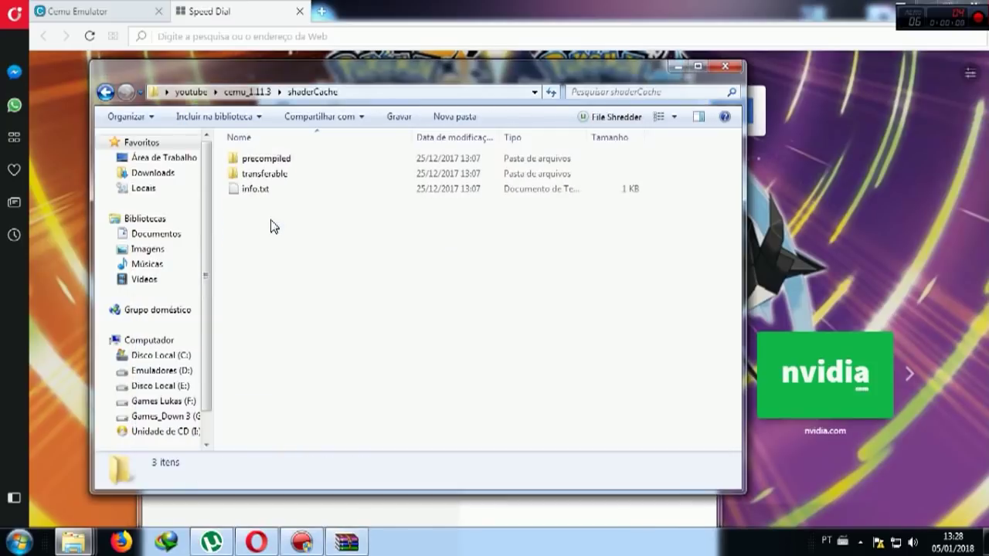
double_click(286, 178)
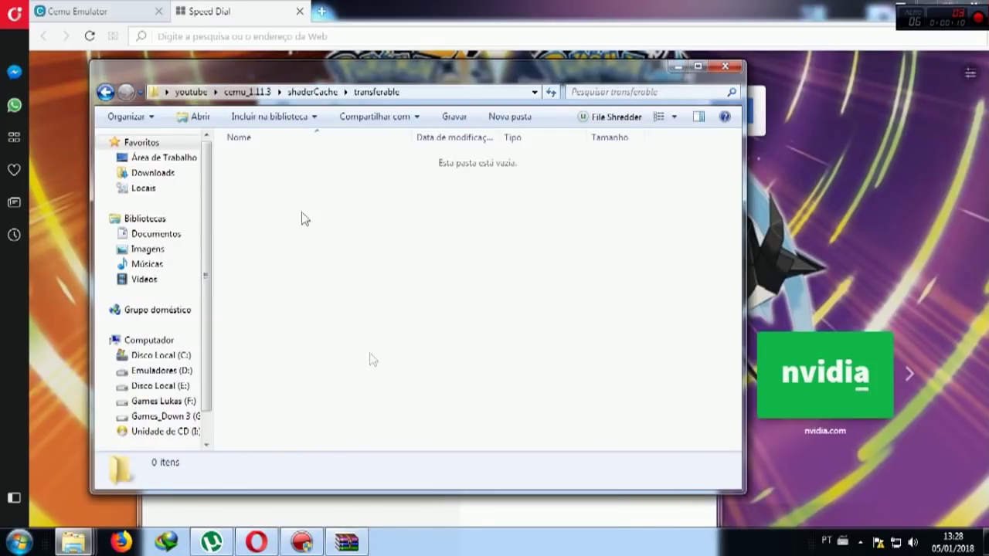
click(448, 513)
drag(177, 456, 315, 221)
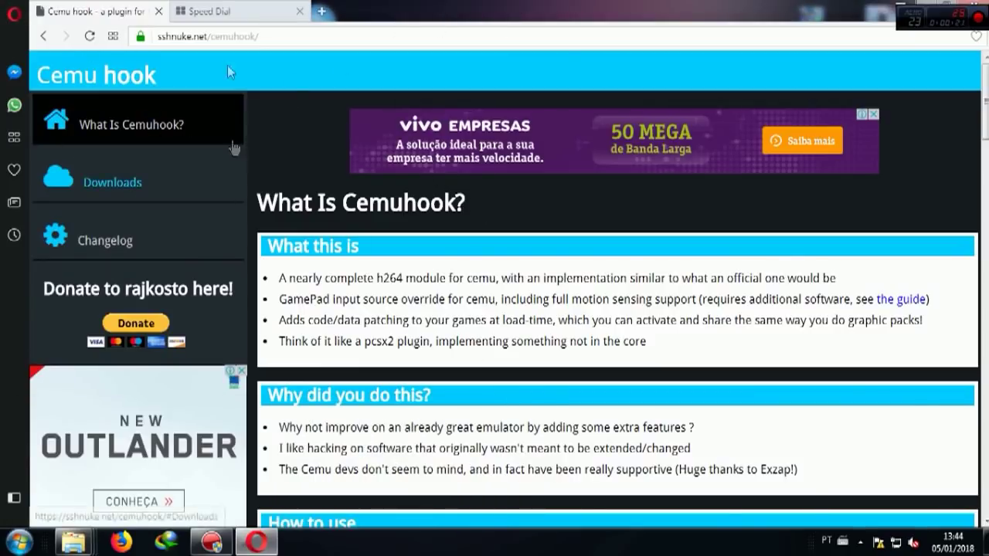
Locate the Cemu hook 0.5.6.2 download on the Cemuhook page and open cemuhook_1113_0562.zip from the youtube folder
scroll(270, 240, down, 5)
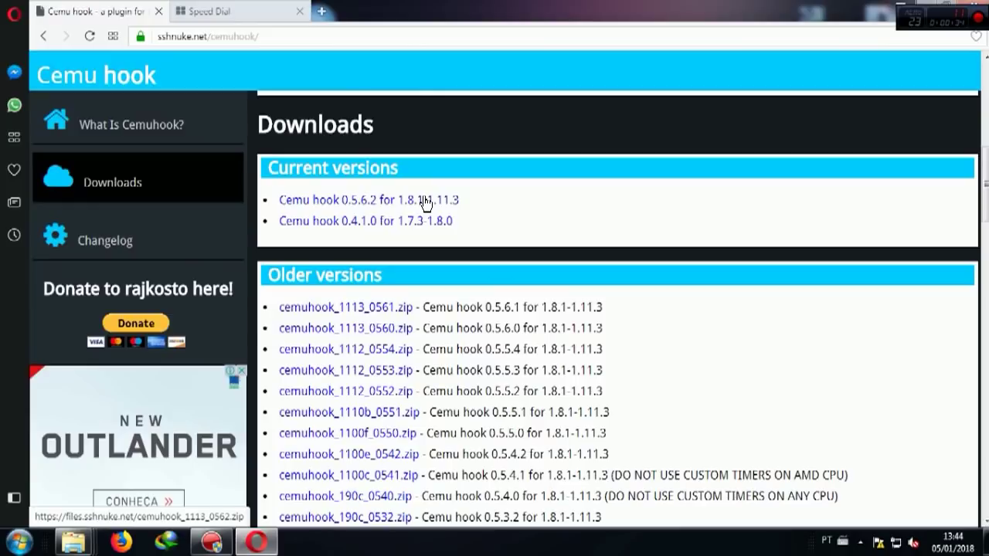
mouse_move(73, 540)
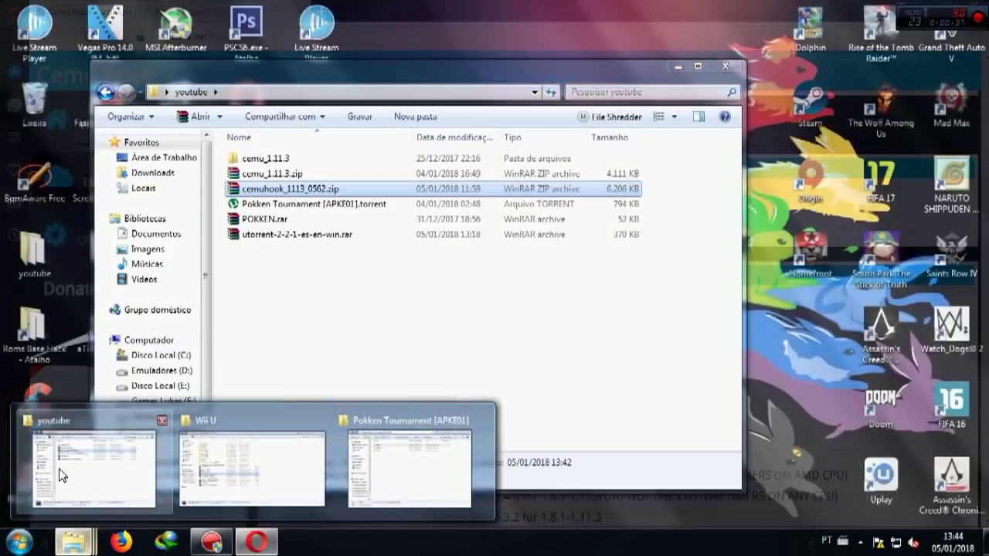
click(62, 473)
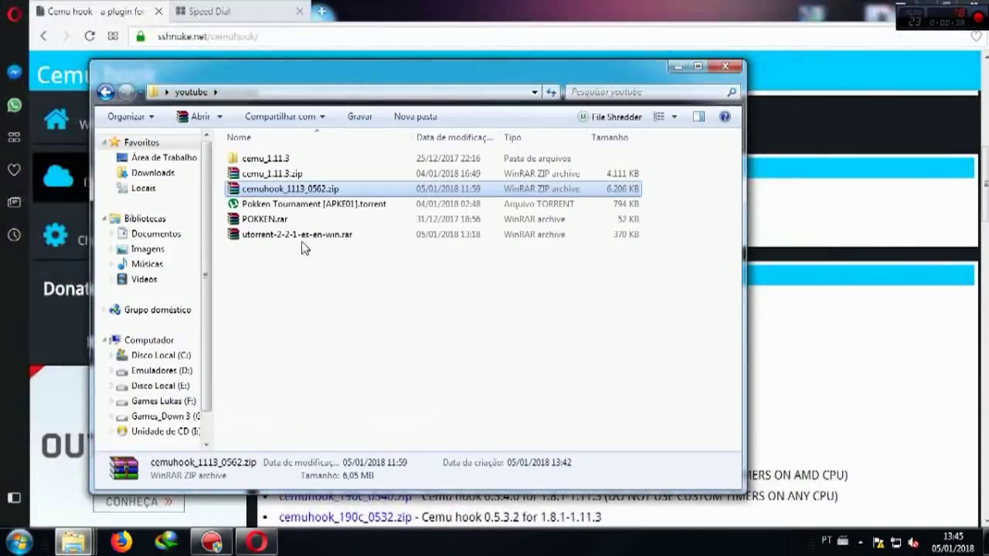
double_click(311, 188)
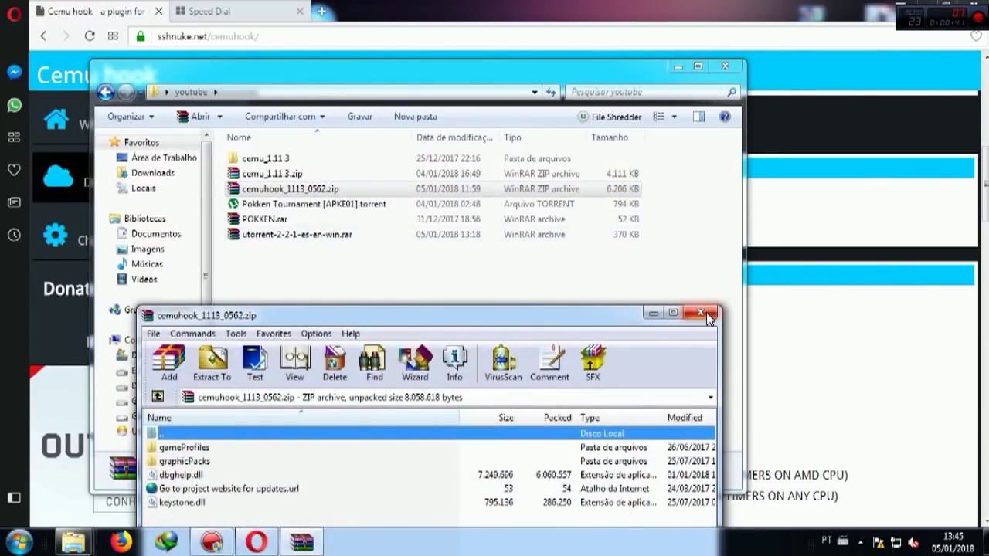
Extract all contents of cemuhook_1113_0562.zip into the cemu_1.11.3 folder, merging the existing folders for all items
drag(379, 316, 606, 204)
double_click(266, 158)
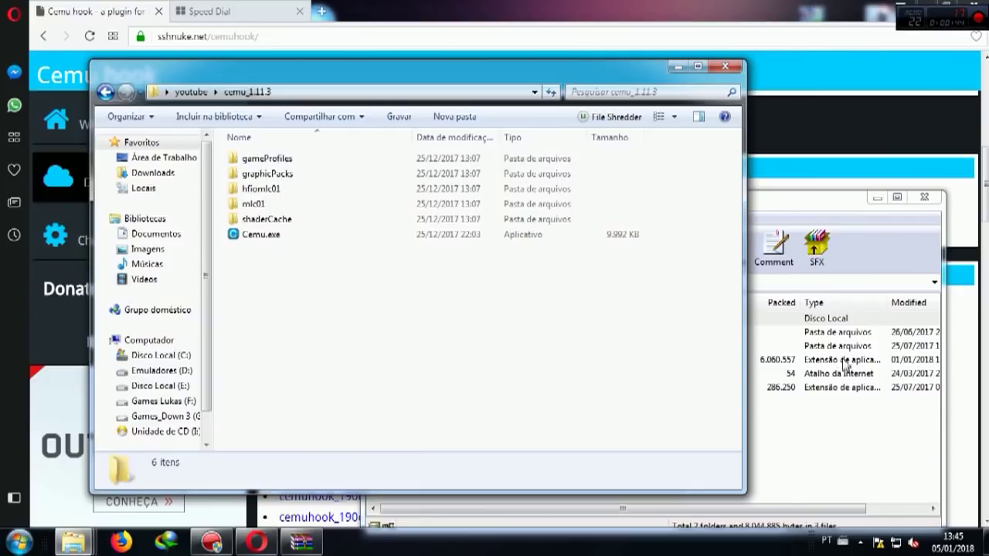
click(764, 417)
drag(404, 423, 279, 294)
click(421, 429)
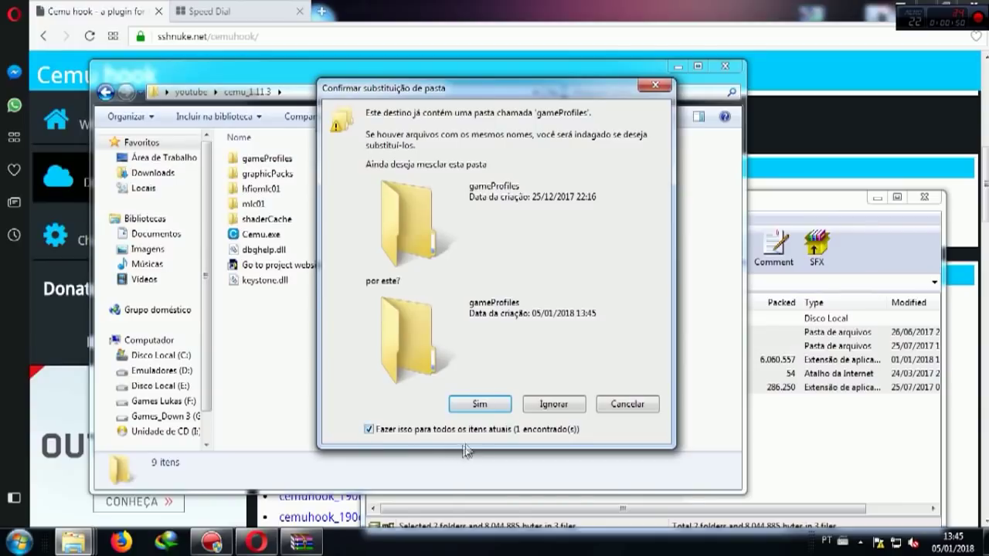
click(479, 404)
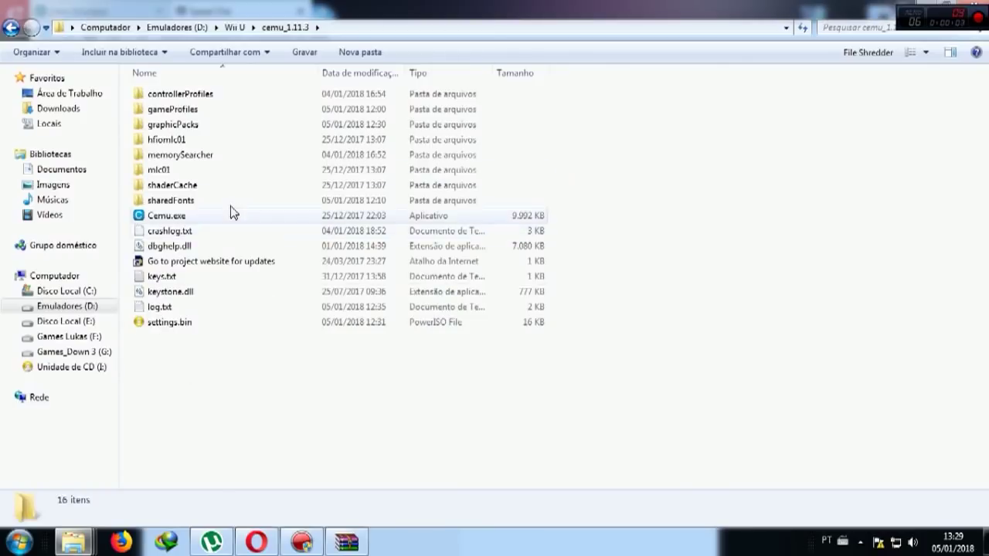
Launch Cemu.exe from the cemu_1.11.3 folder, maximize it, and open its input settings
click(246, 218)
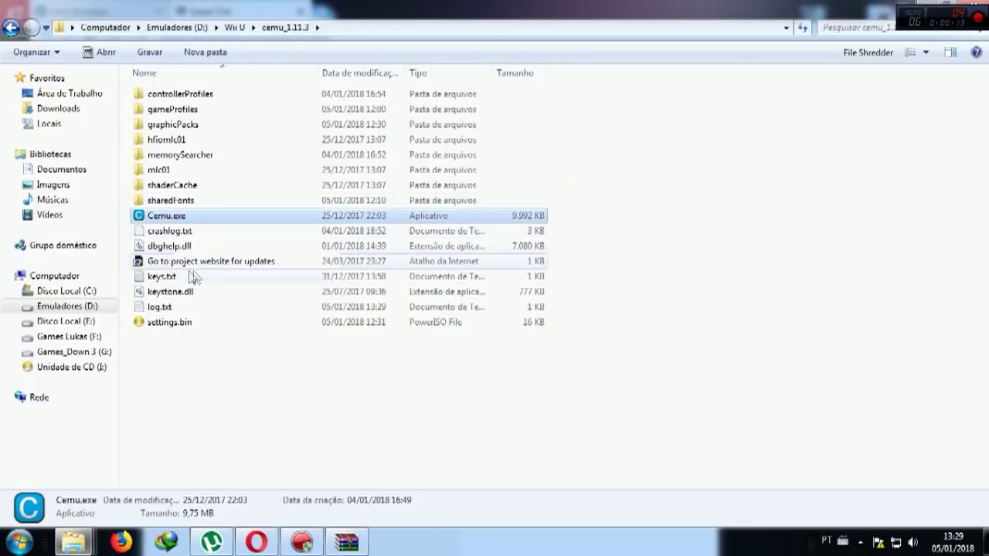
double_click(170, 217)
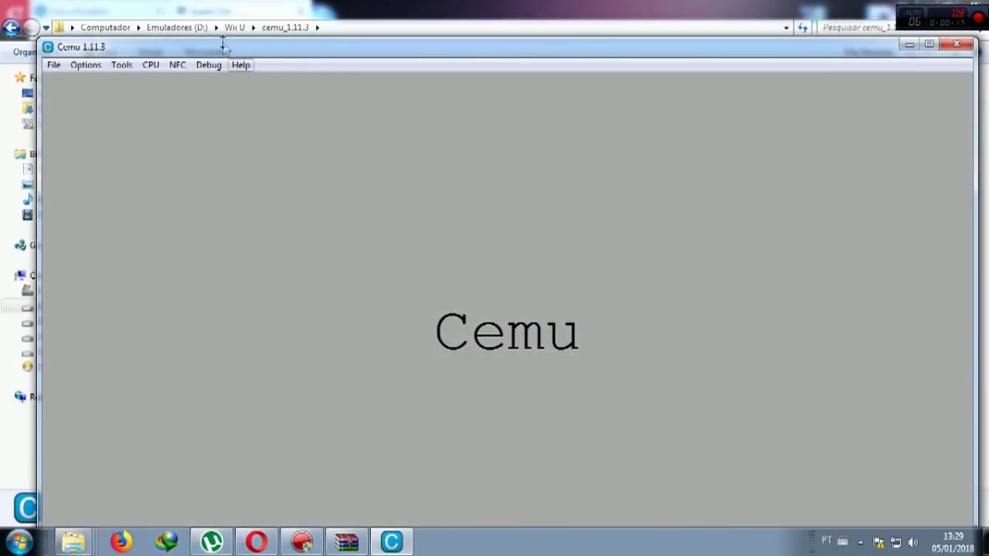
double_click(221, 47)
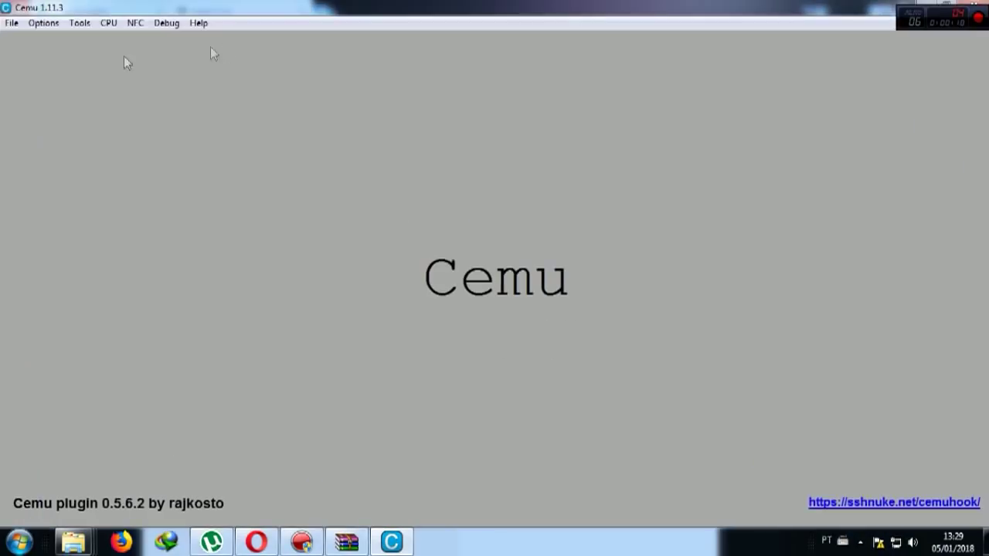
click(54, 25)
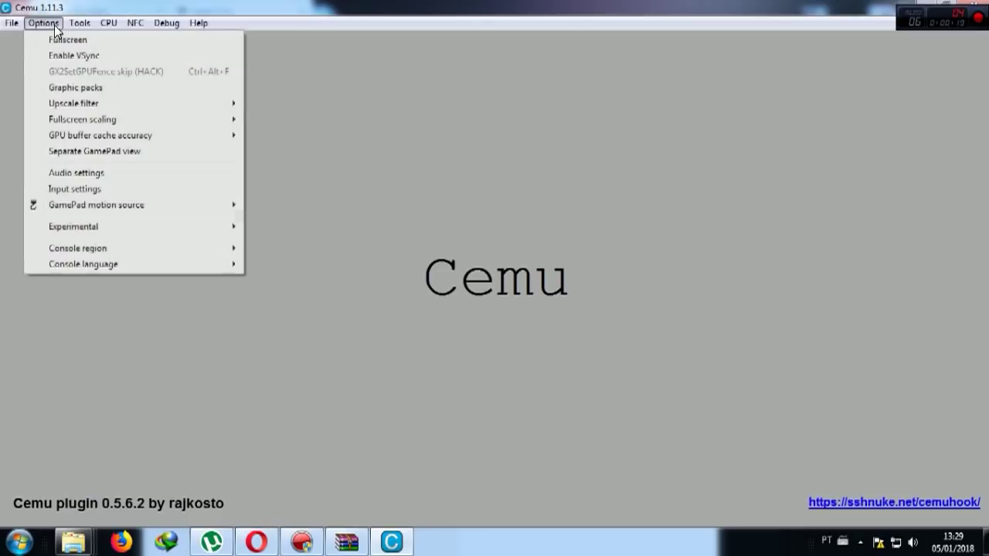
click(90, 192)
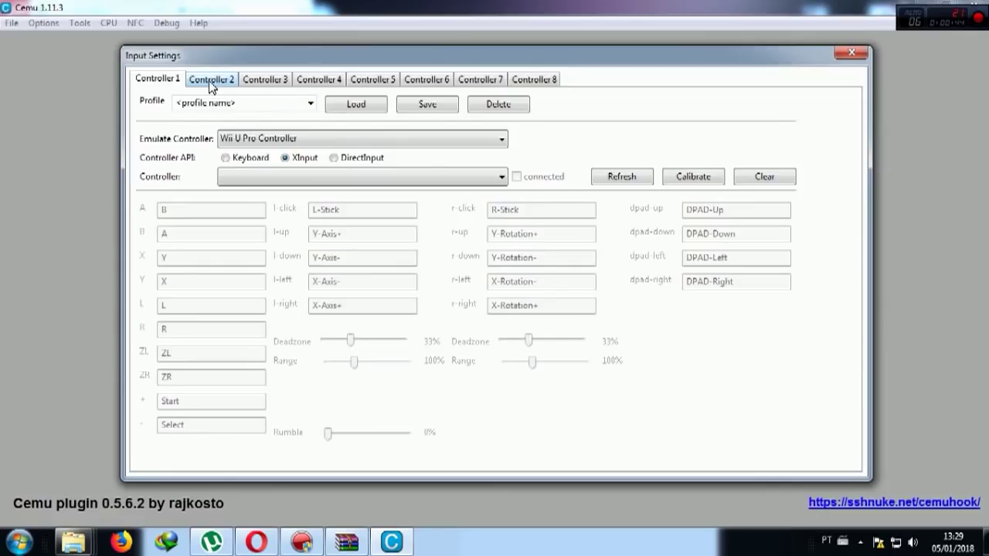
Refresh the available controllers and assign the XInput device Controller 1 to the emulated Wii U Pro Controller
click(246, 177)
click(270, 177)
click(645, 177)
click(343, 176)
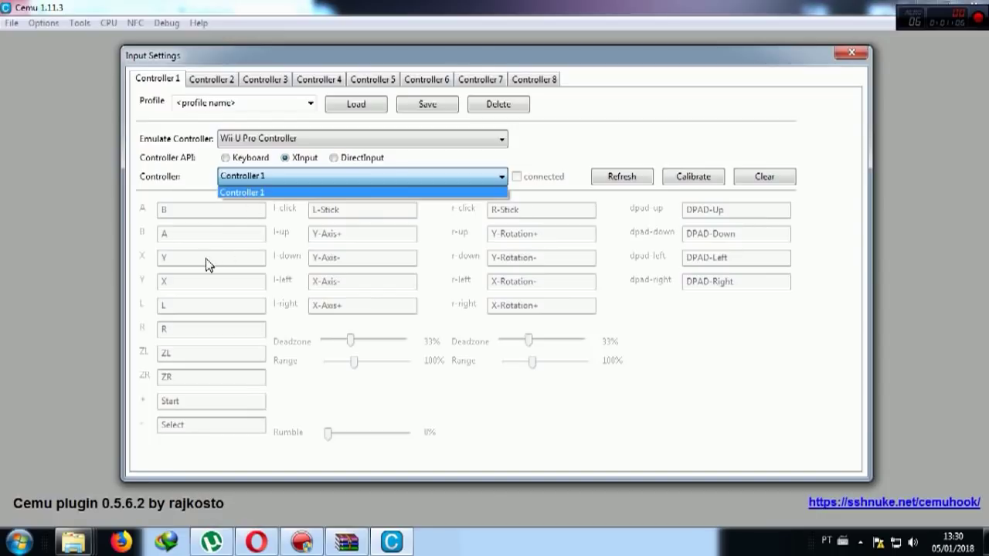
click(244, 192)
Review the button mapping fields of the emulated controller one by one, from A through +
click(190, 208)
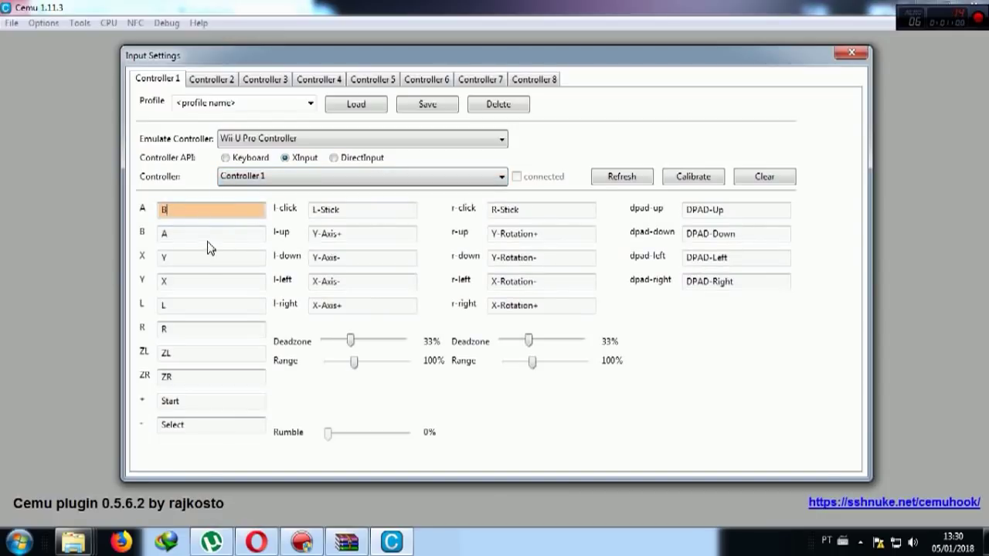
click(210, 233)
click(205, 258)
click(213, 281)
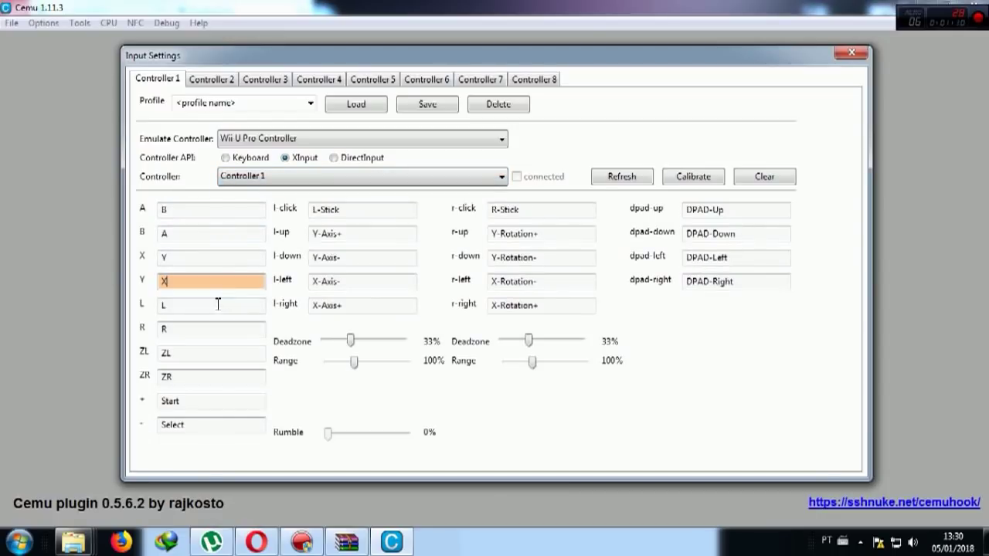
click(216, 306)
click(218, 329)
click(221, 357)
click(220, 377)
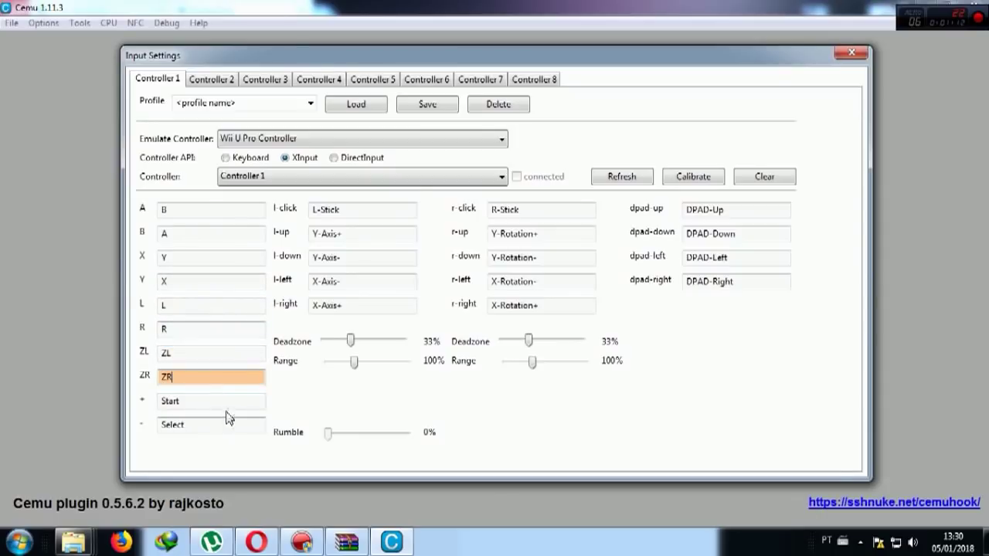
click(231, 401)
Choose the controller profile padrao xbox 360 and close the input settings
click(310, 103)
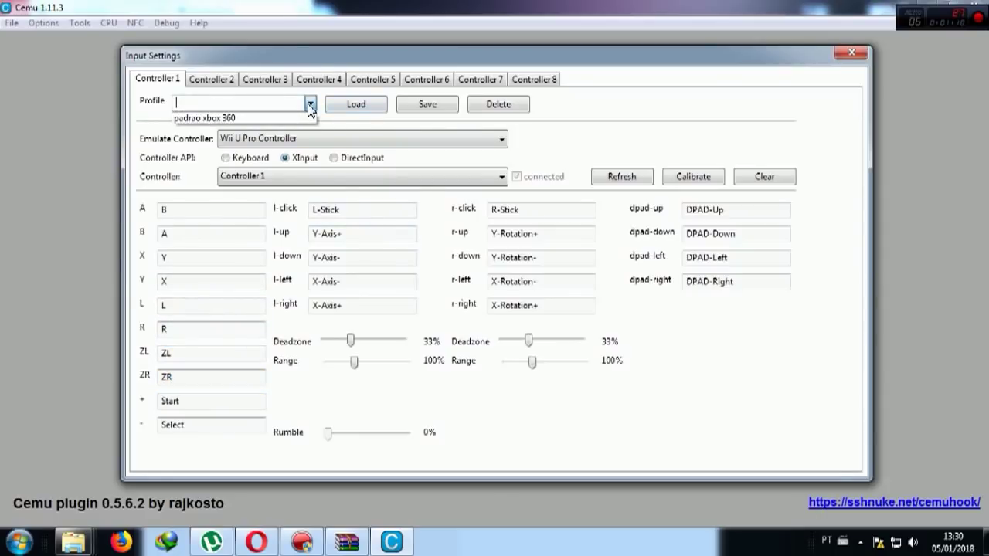
click(310, 103)
click(310, 104)
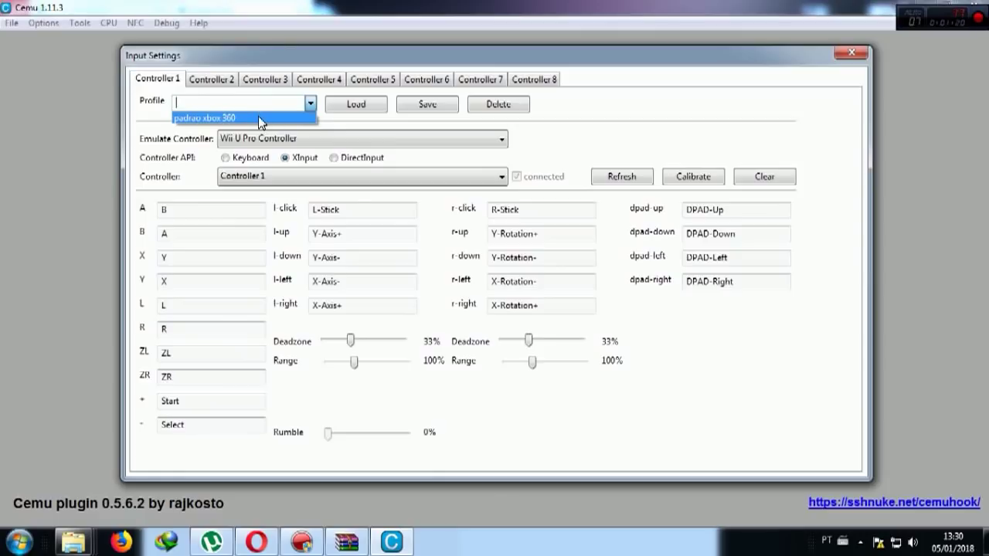
click(258, 116)
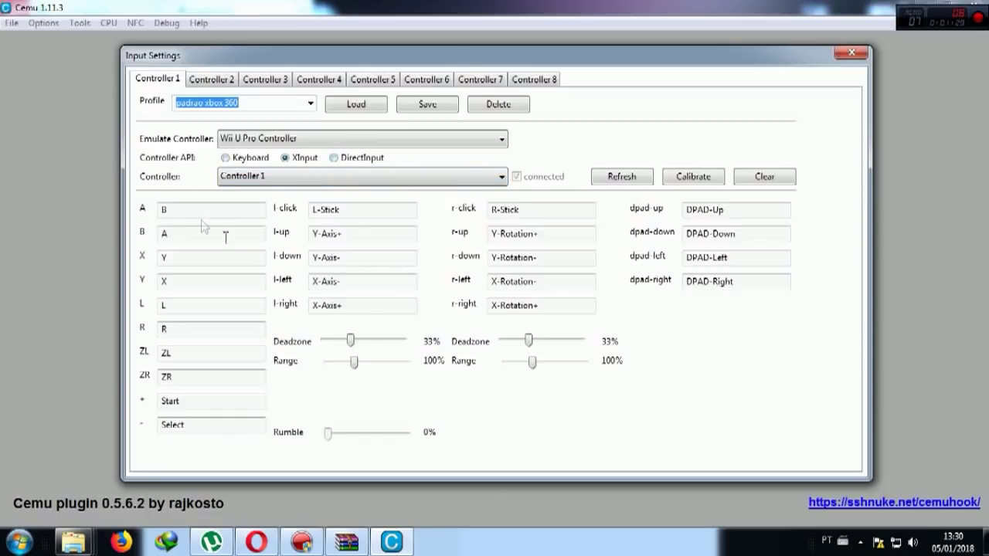
click(843, 57)
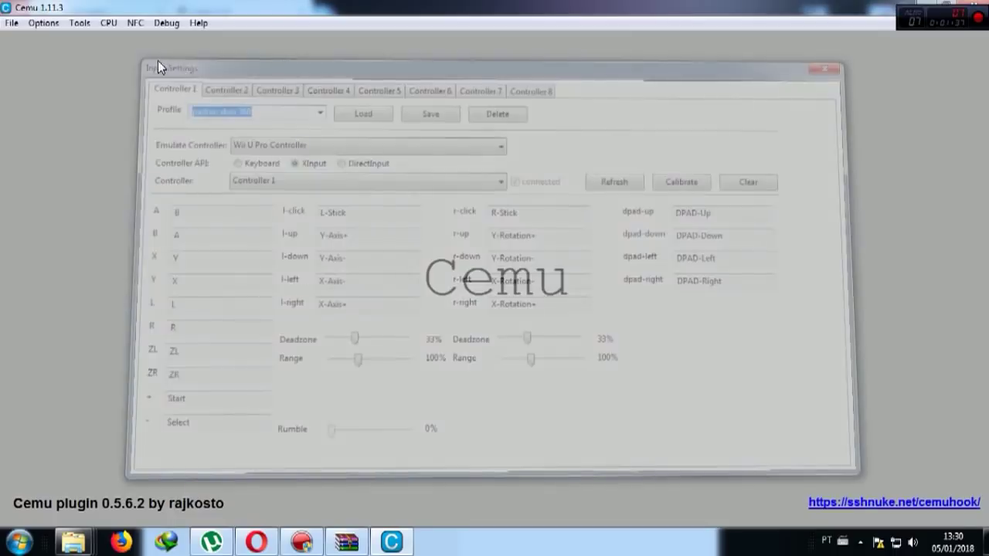
Load ferrum_app.rpx from the code folder of Pokken Tournament [APKE01] to launch the game
click(10, 24)
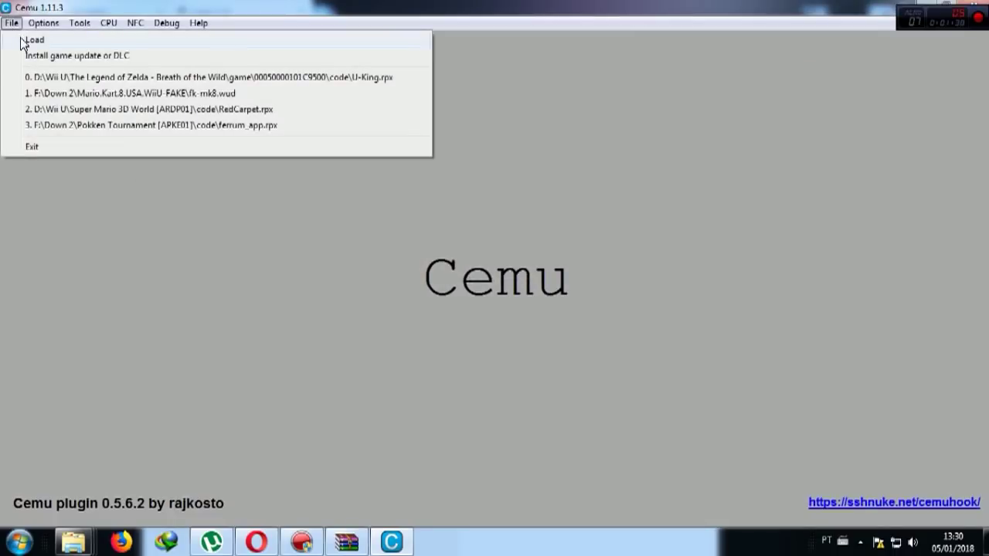
click(24, 39)
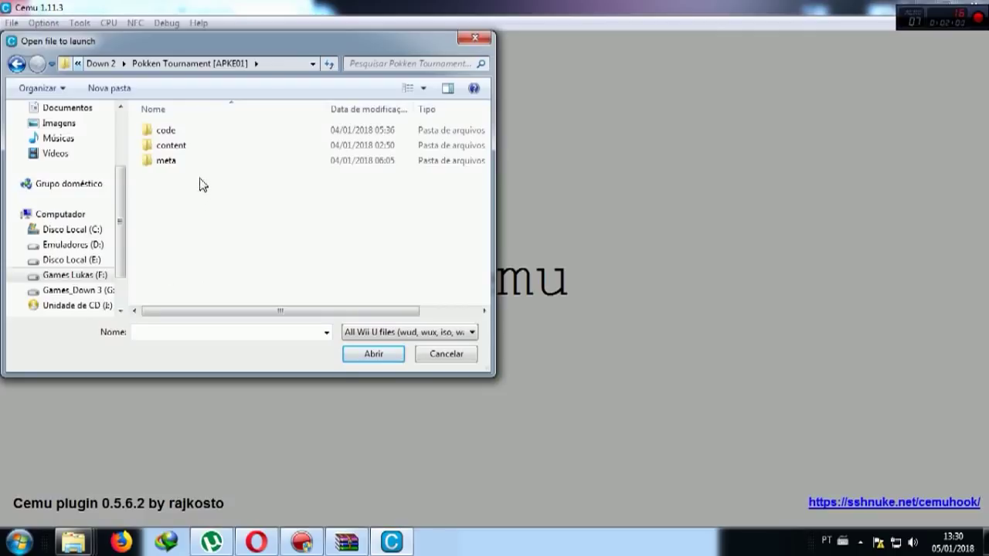
double_click(193, 130)
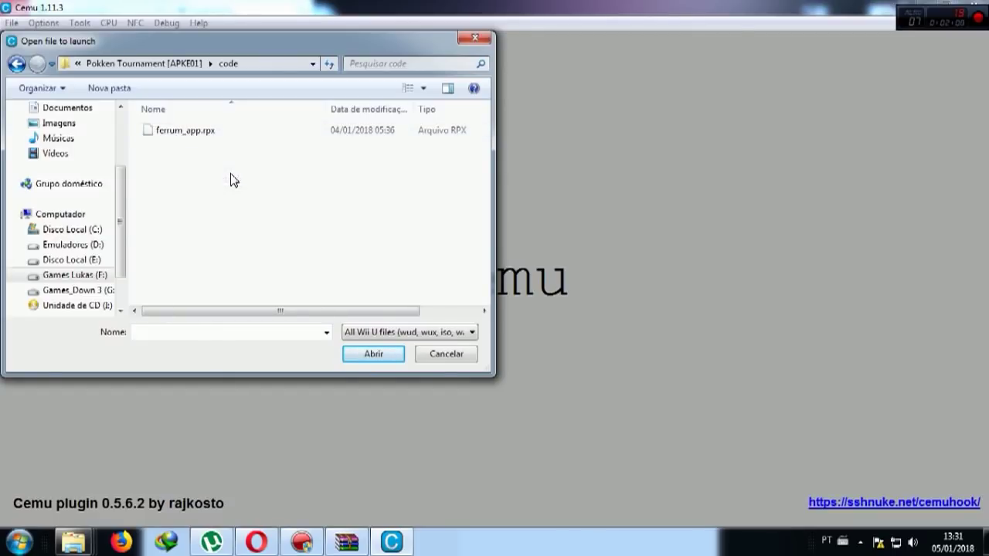
double_click(222, 133)
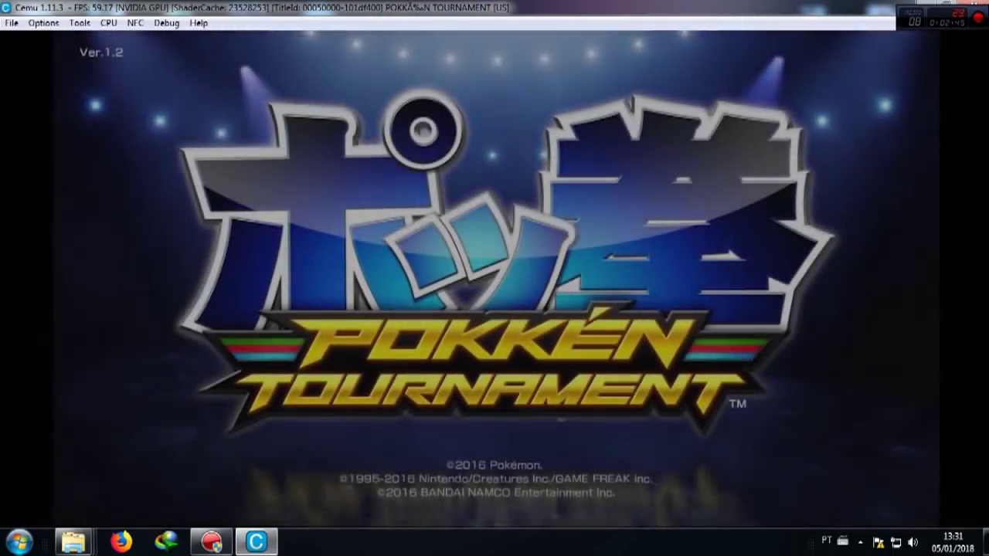
Start the game with the battle controller and set up a Basic Battle in Single Battle mode using the preset rules
key(Return)
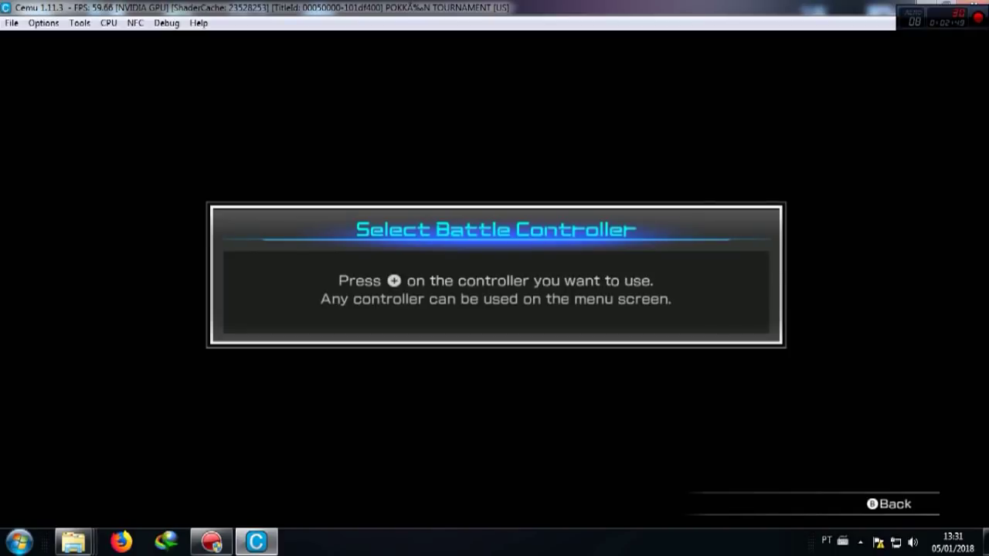
key(Return)
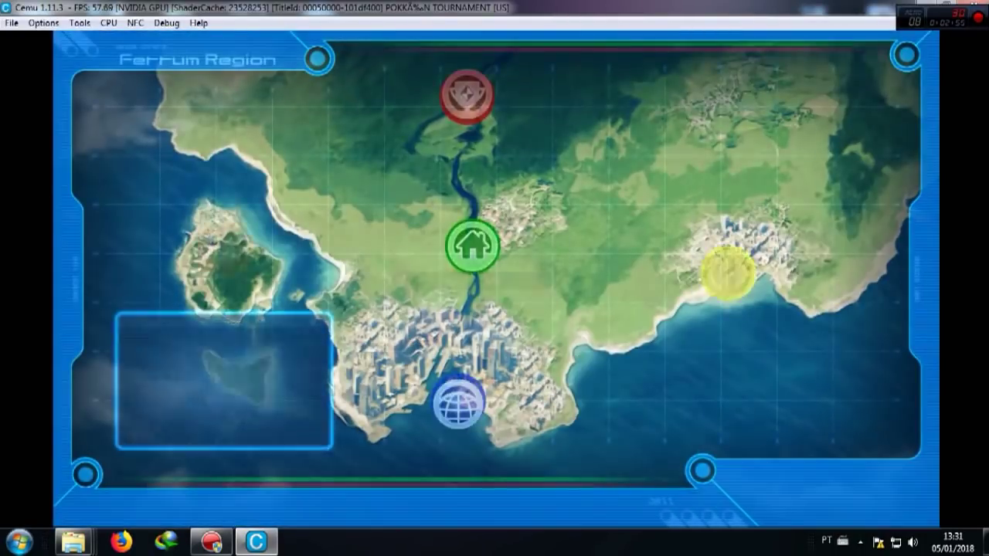
key(Up)
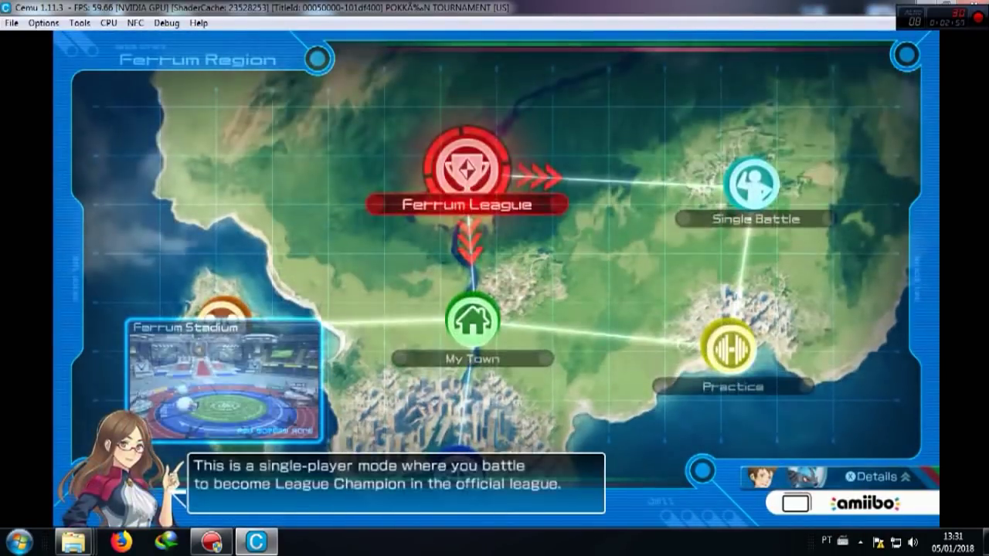
key(Right)
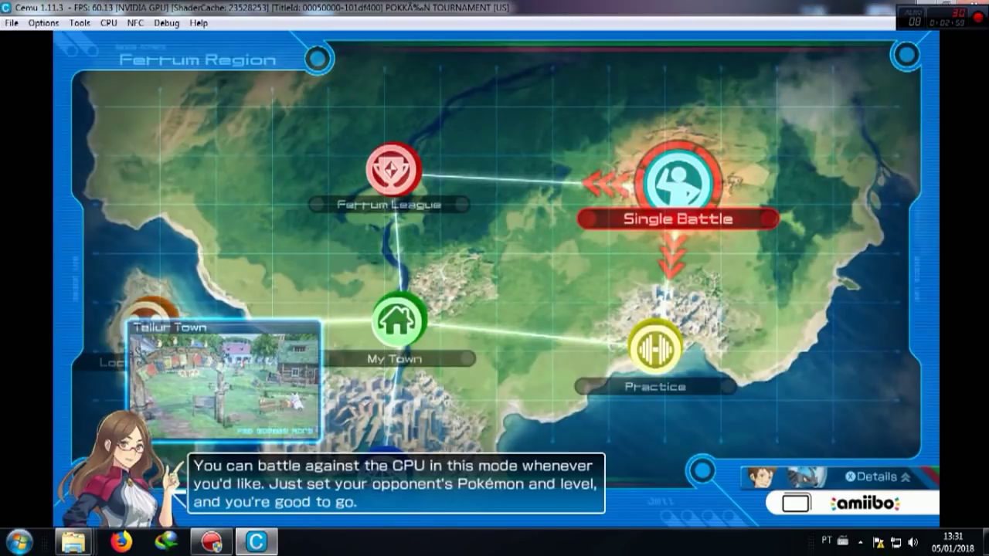
key(Return)
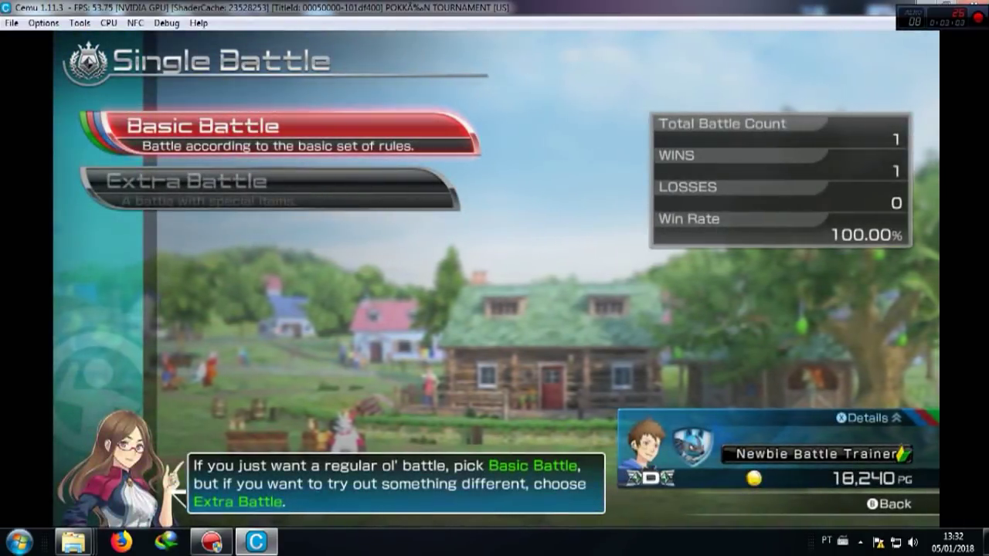
key(Return)
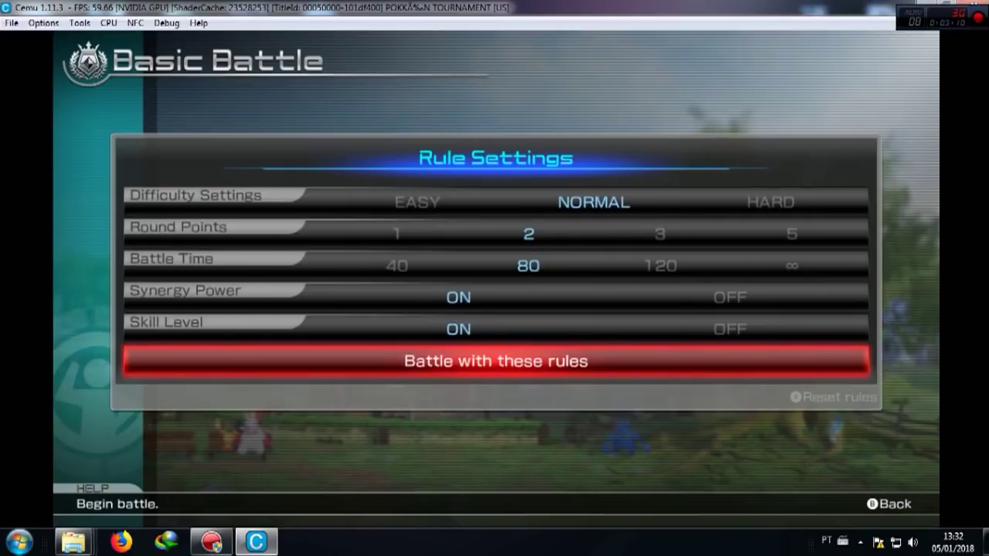
key(Return)
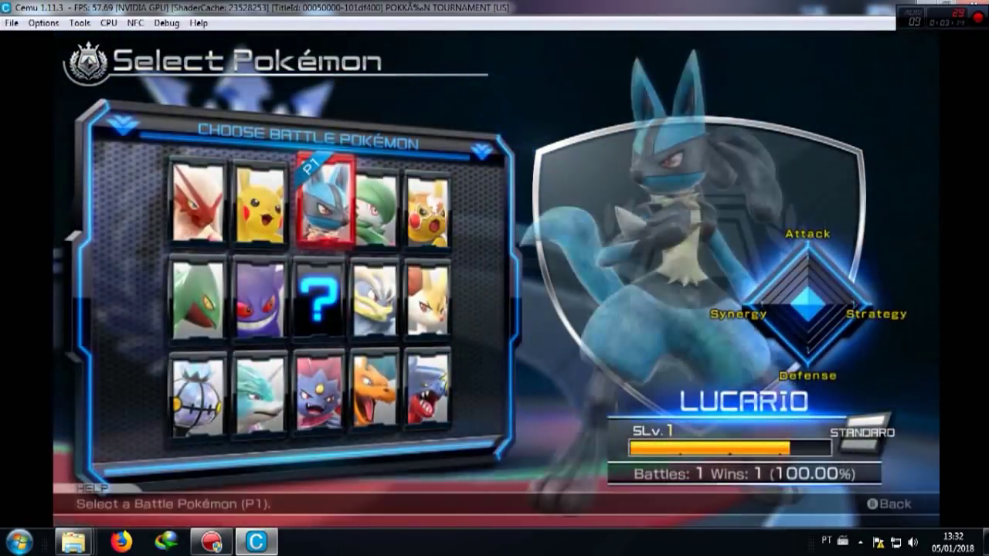
Browse the battle Pokémon roster across its rows and return the selection to Lucario
key(Right)
key(Right)
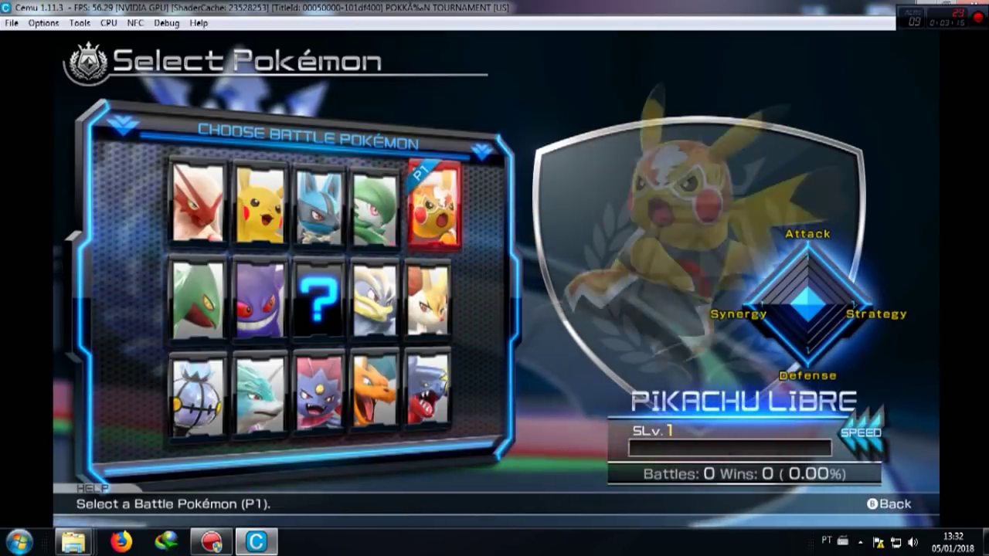
key(Left)
key(Left)
key(Left)
key(Left)
key(Down)
key(Down)
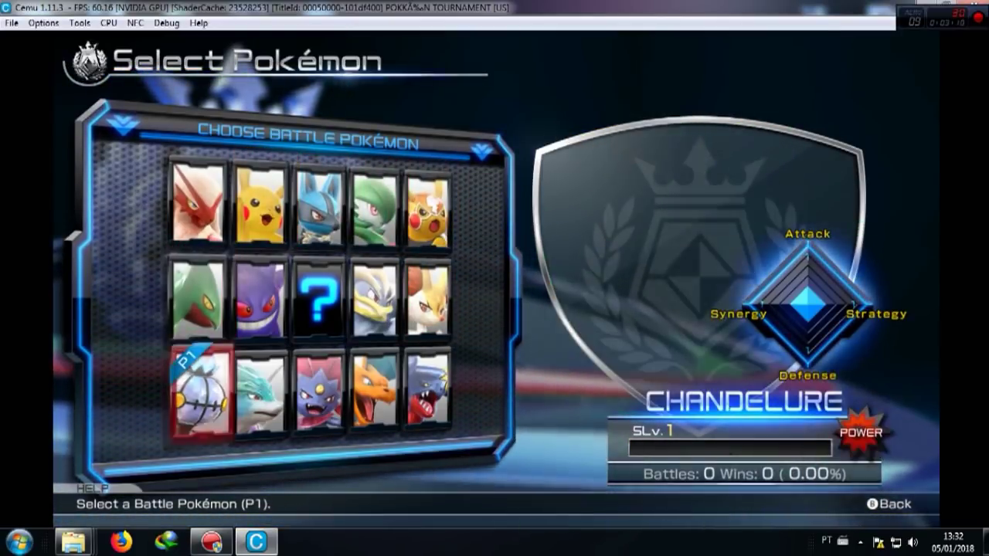
key(Right)
key(Right)
key(Right)
key(Right)
key(Up)
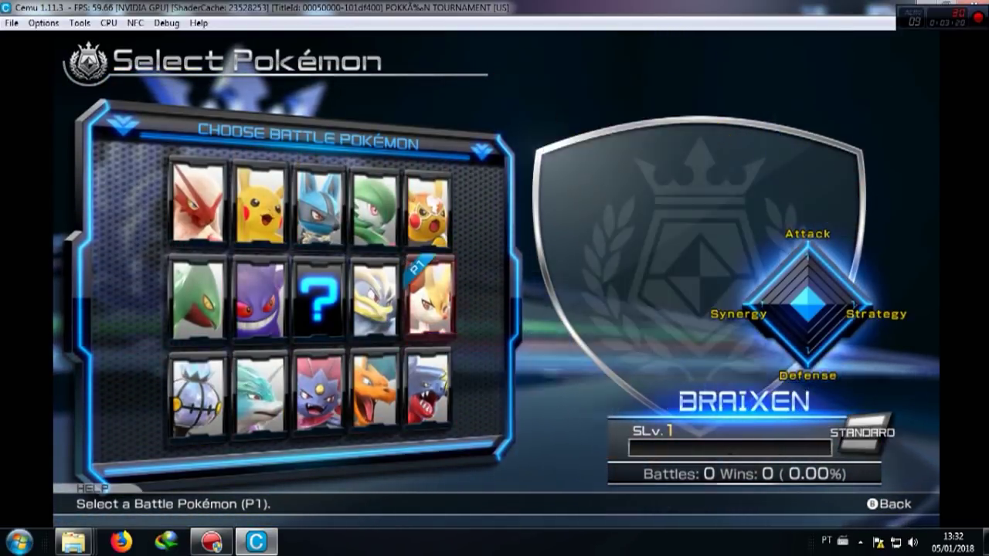
key(Left)
key(Up)
key(Left)
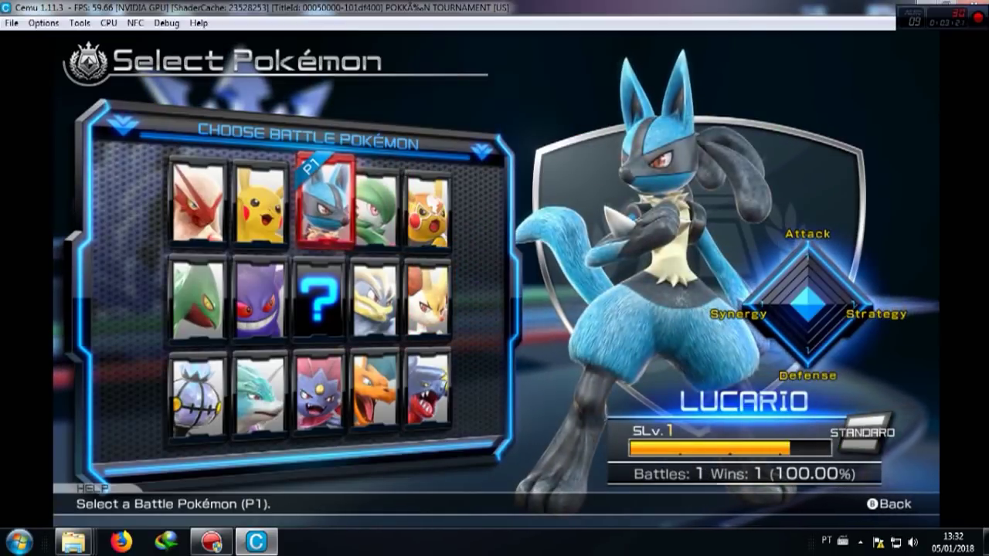
Choose Lucario as the player's battle Pokémon, confirm the CPU opponent's Pokémon, and pick the Snivy and Lapras support set
key(Return)
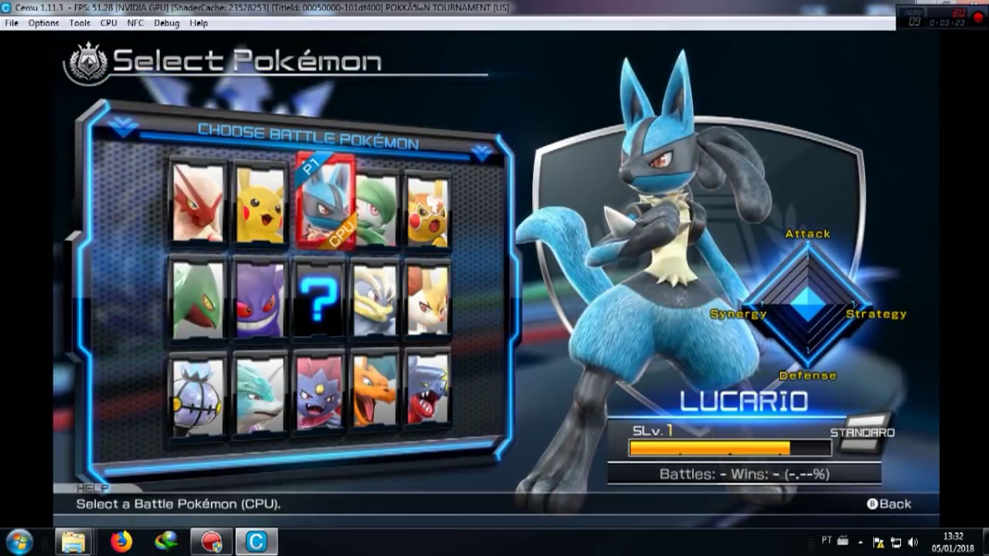
key(Return)
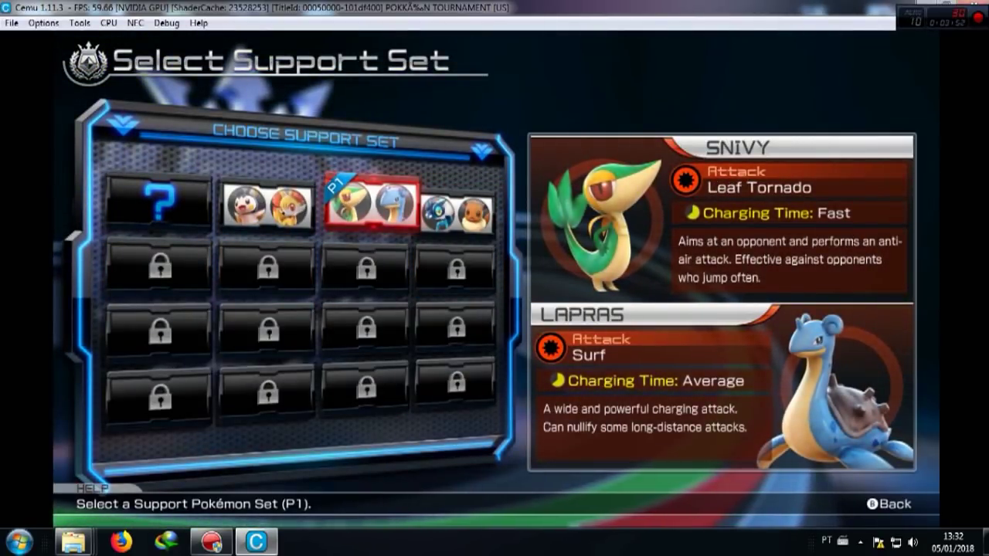
key(Return)
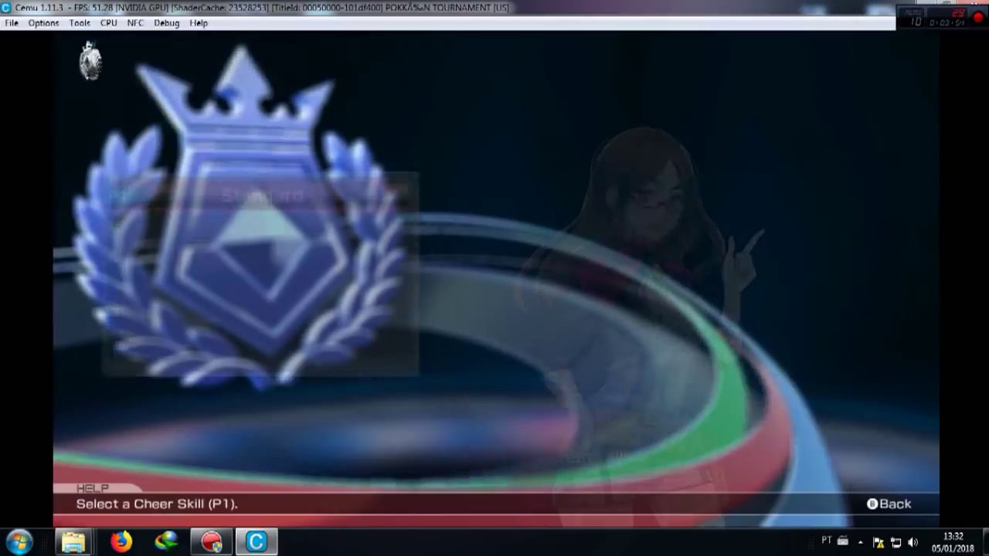
Accept the Standard cheer skill and choose Ferrum Stadium as the battle stage to start the battle
key(Return)
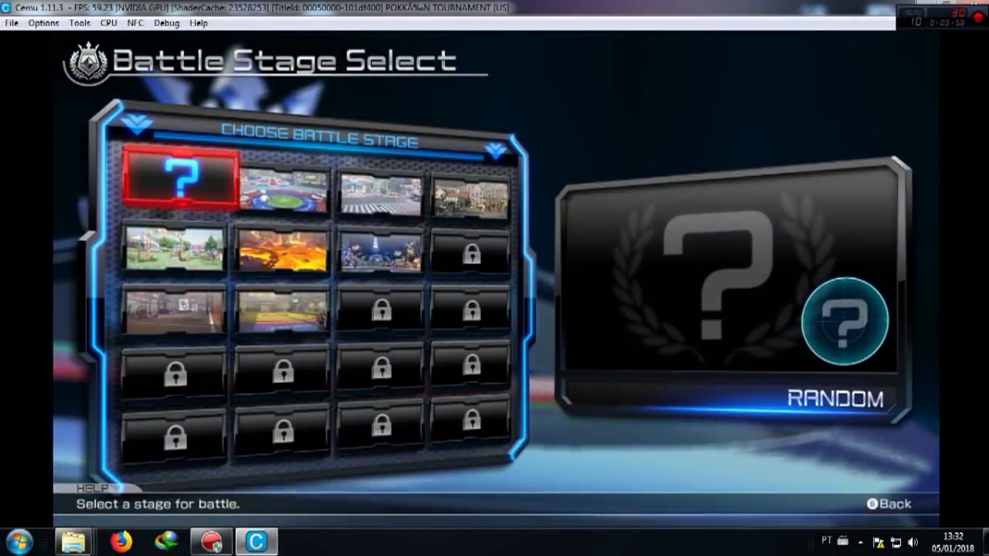
key(Right)
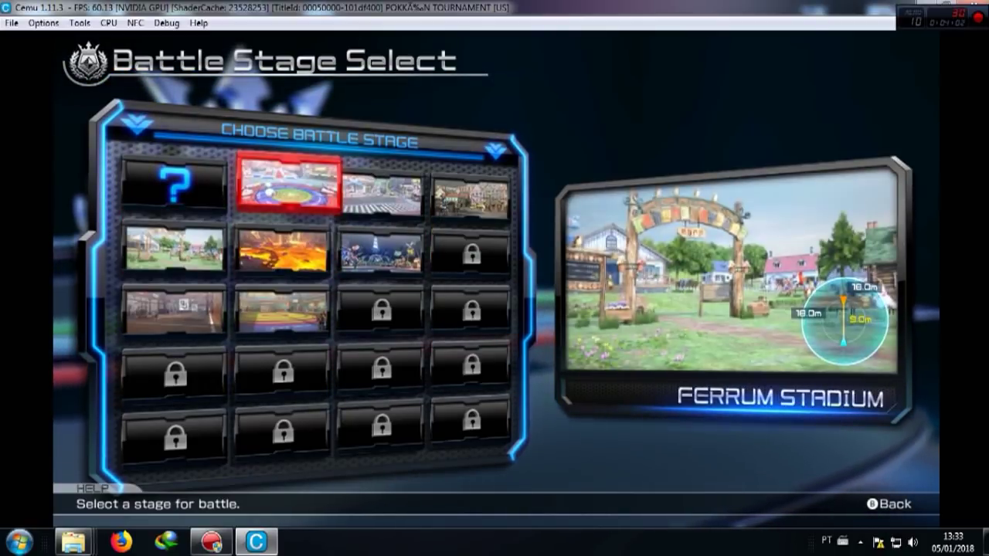
key(Return)
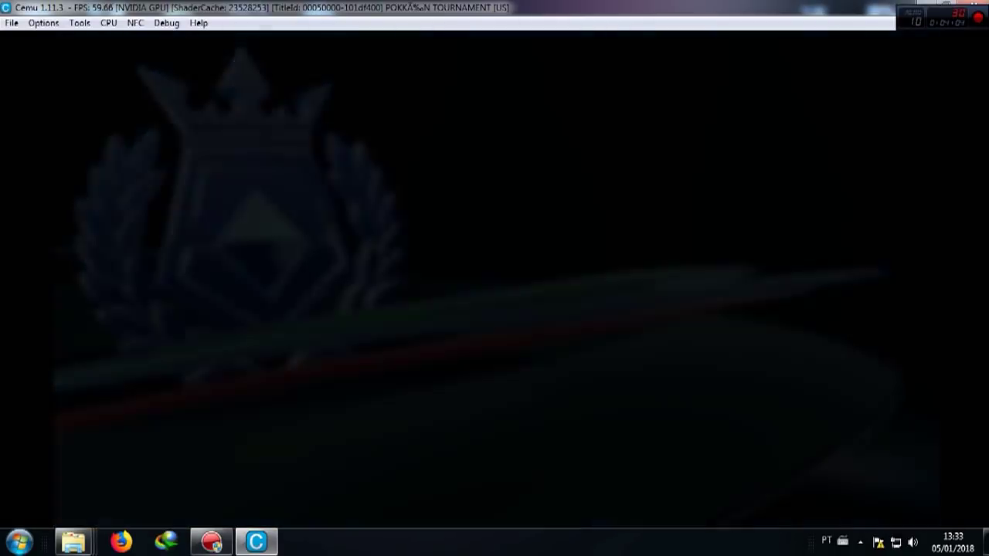